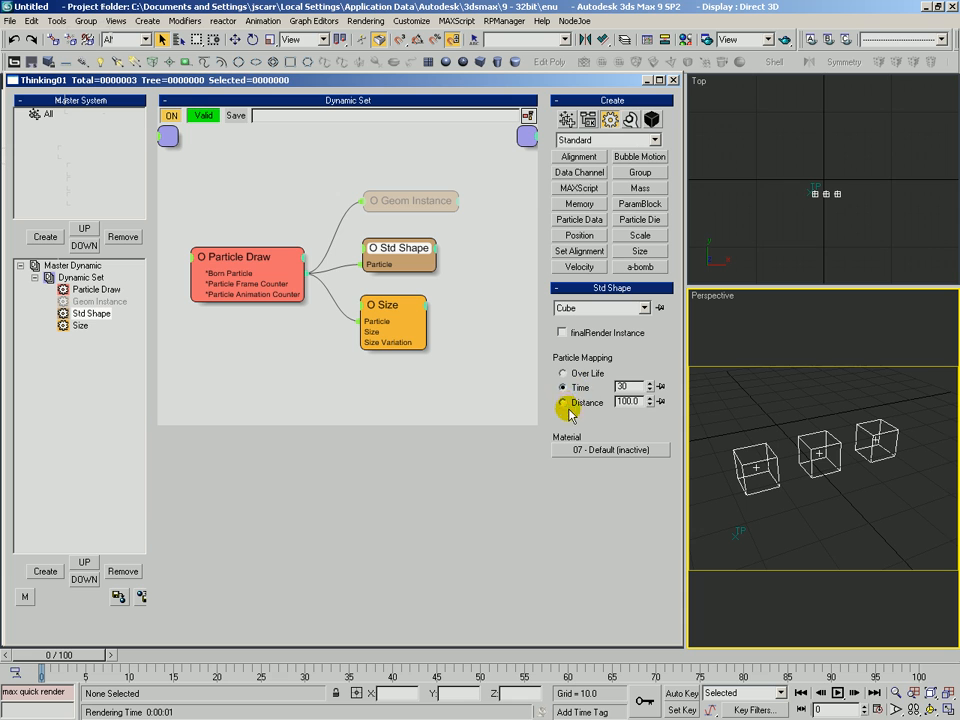
Set the Std Shape operator's particle mapping to Over Life and turn that operator off.
click(563, 402)
click(562, 374)
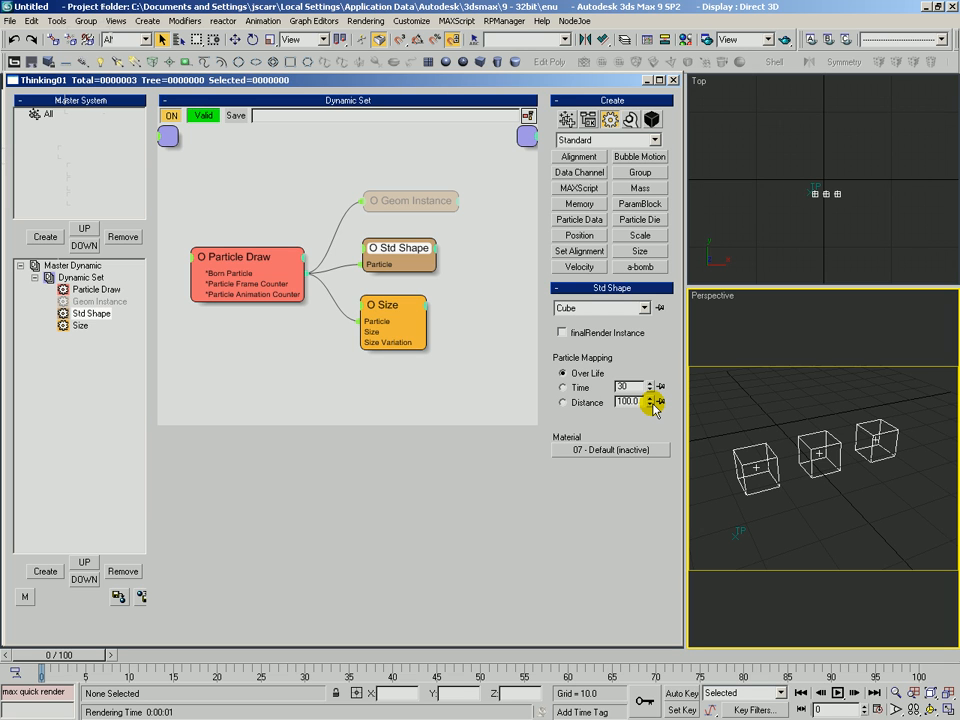
right_click(393, 255)
click(398, 255)
Turn off the Size operator and turn the Geom Instance operator on in the dynamic set.
drag(387, 308, 392, 297)
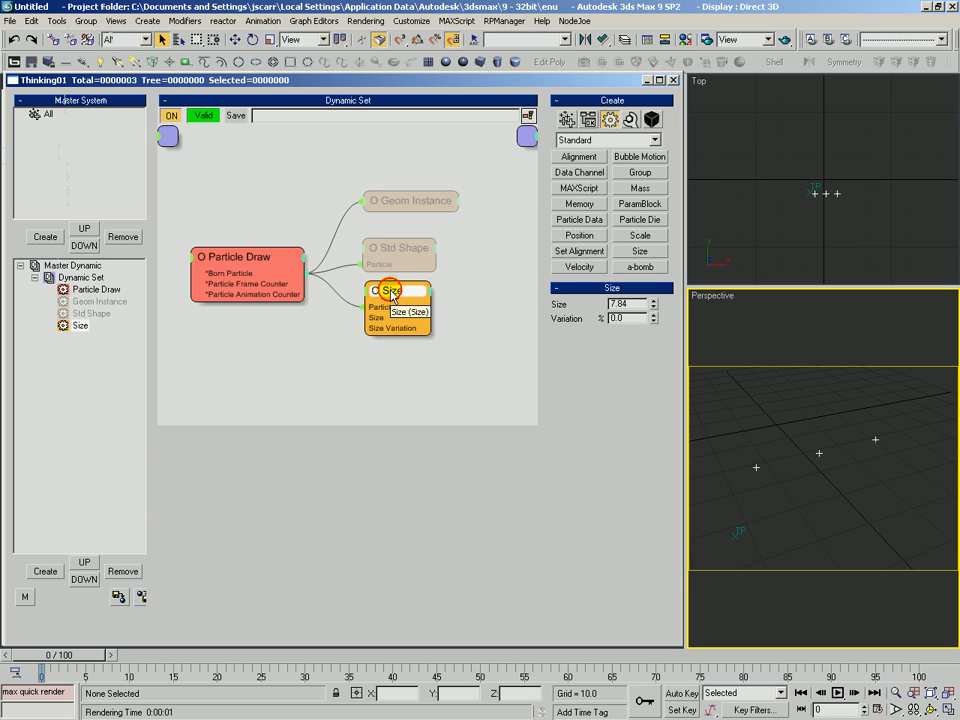
right_click(392, 297)
click(385, 299)
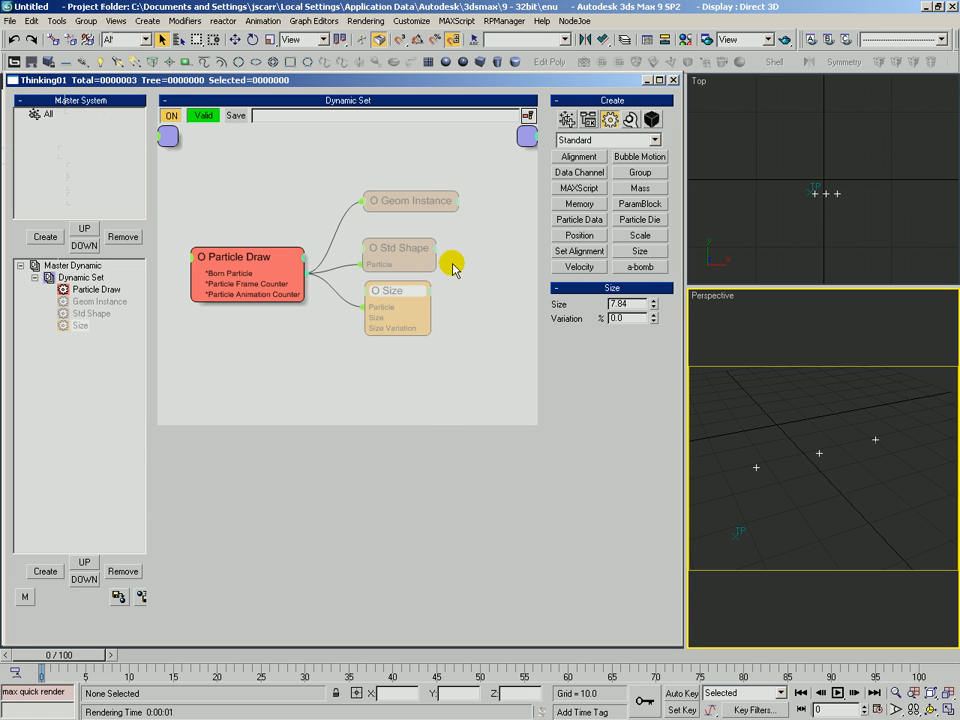
right_click(395, 187)
click(393, 192)
drag(388, 197, 385, 203)
Create a small torus knot above the particles in the Top view, about 2.6 in radius with a cross-section radius of about 0.3.
click(164, 39)
click(752, 195)
key(alt+z)
mouse_move(829, 169)
mouse_down()
mouse_move(868, 134)
mouse_move(824, 170)
mouse_up()
key(ctrl+p)
key(3)
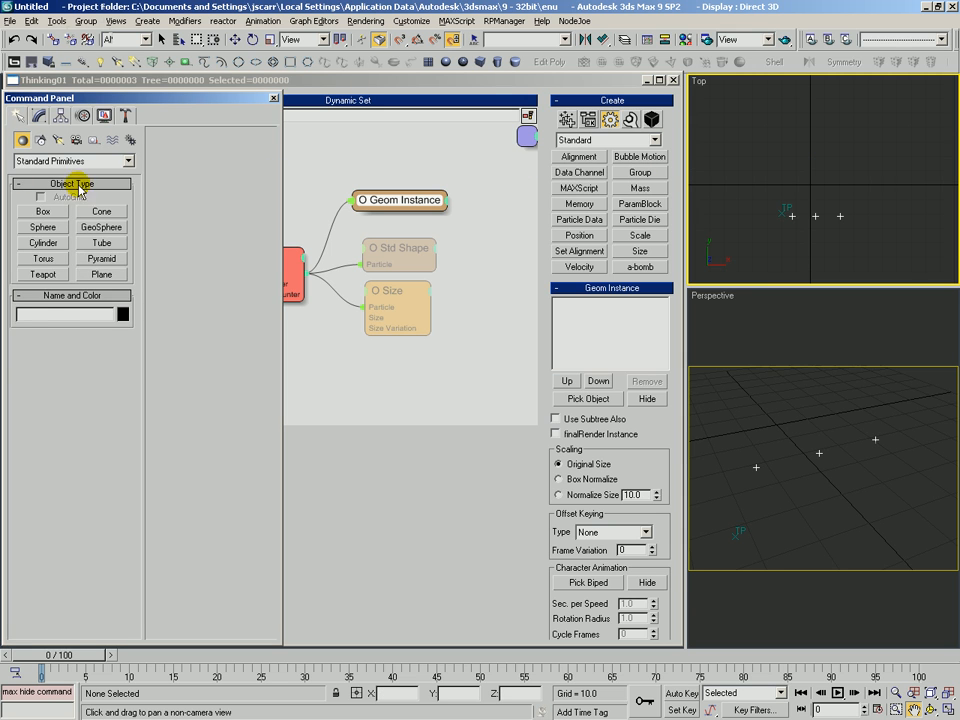
click(52, 161)
click(46, 183)
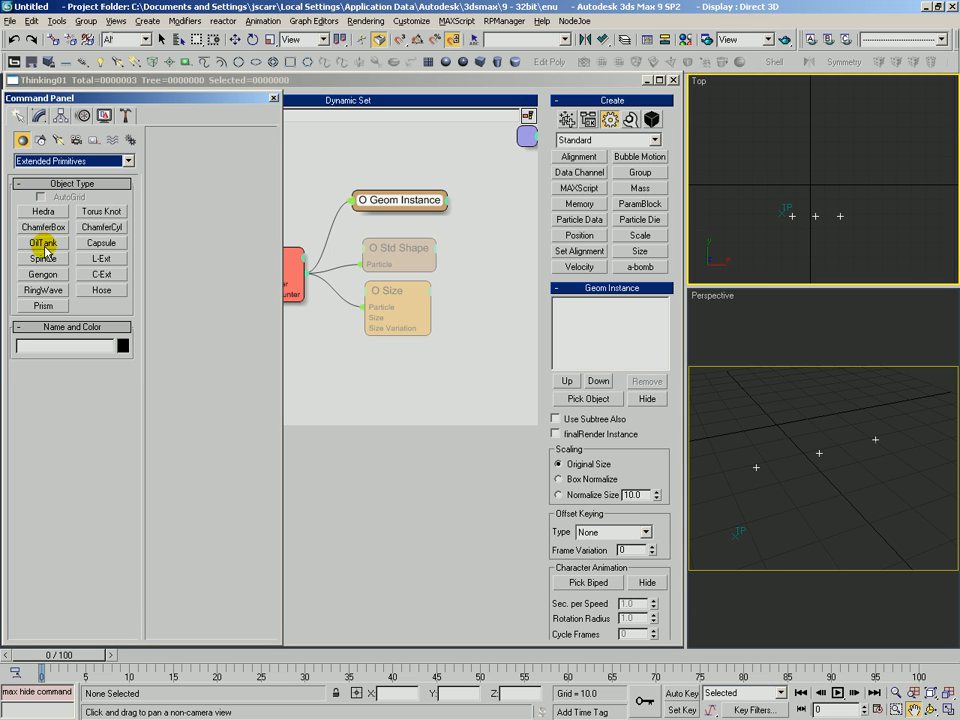
click(100, 211)
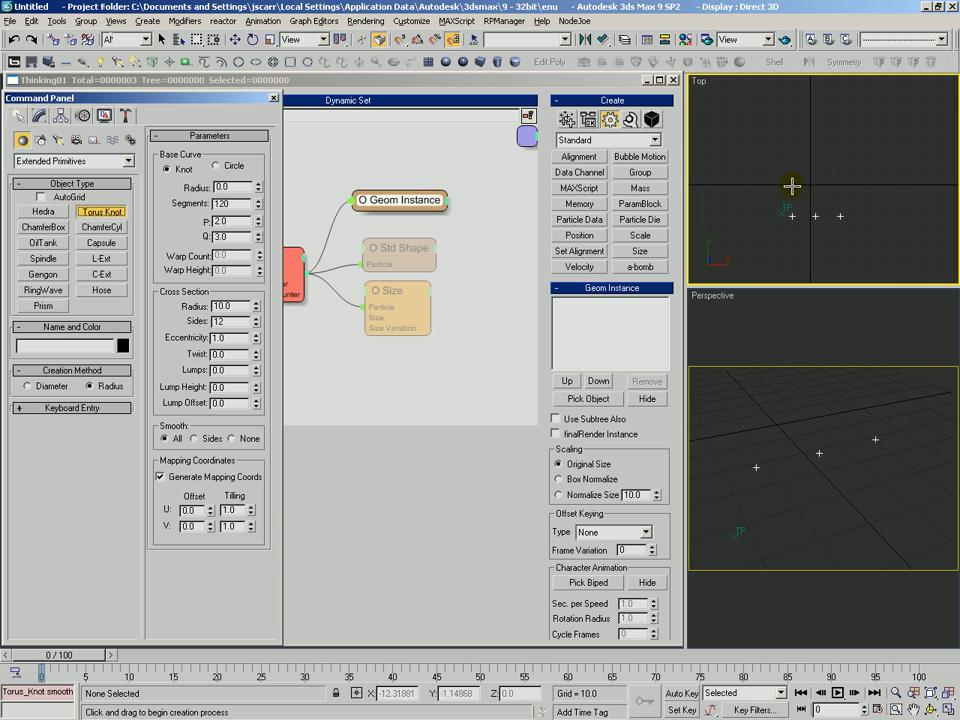
drag(795, 183, 796, 183)
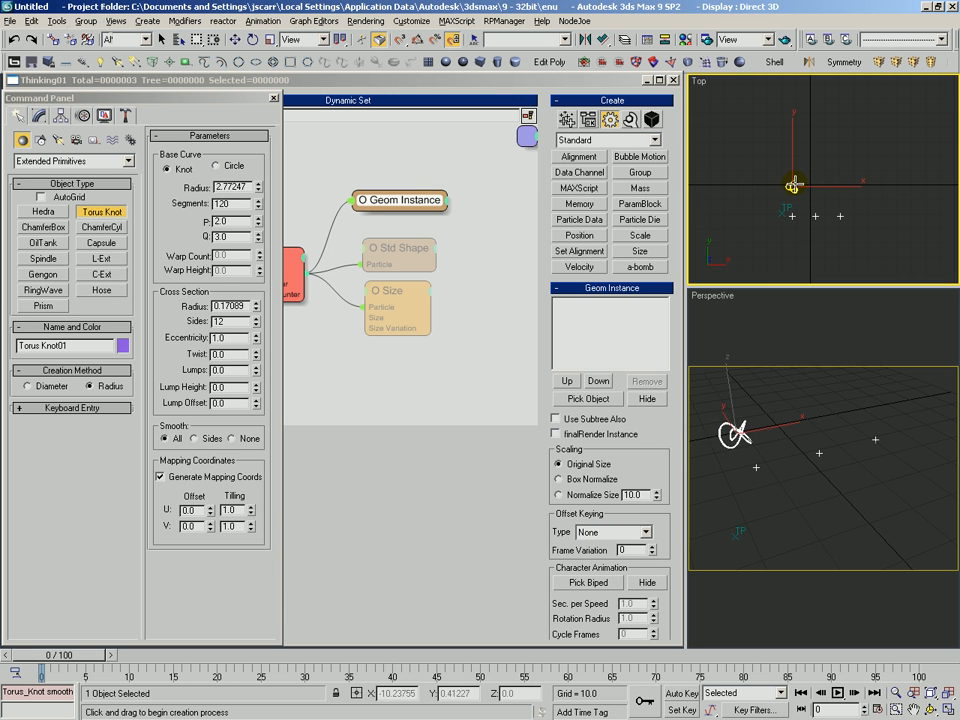
click(795, 187)
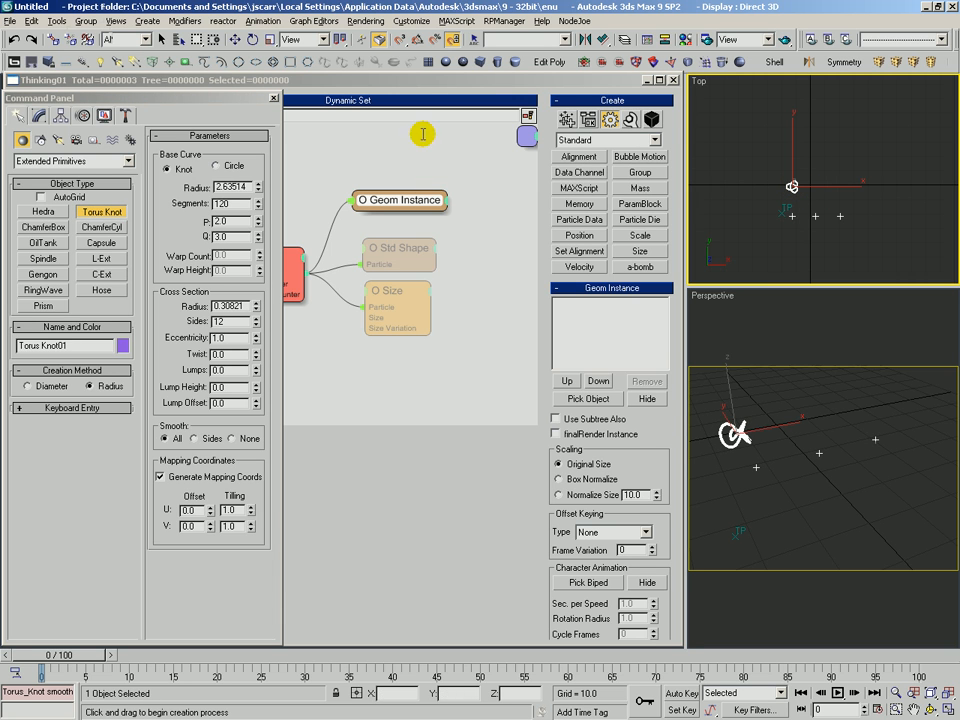
Create a ChamferCyl beside the torus knot, about 2.5 in radius, 3.6 high with a 1.0 fillet, and set 3 fillet segments.
key(alt+z)
drag(821, 214, 801, 172)
click(101, 227)
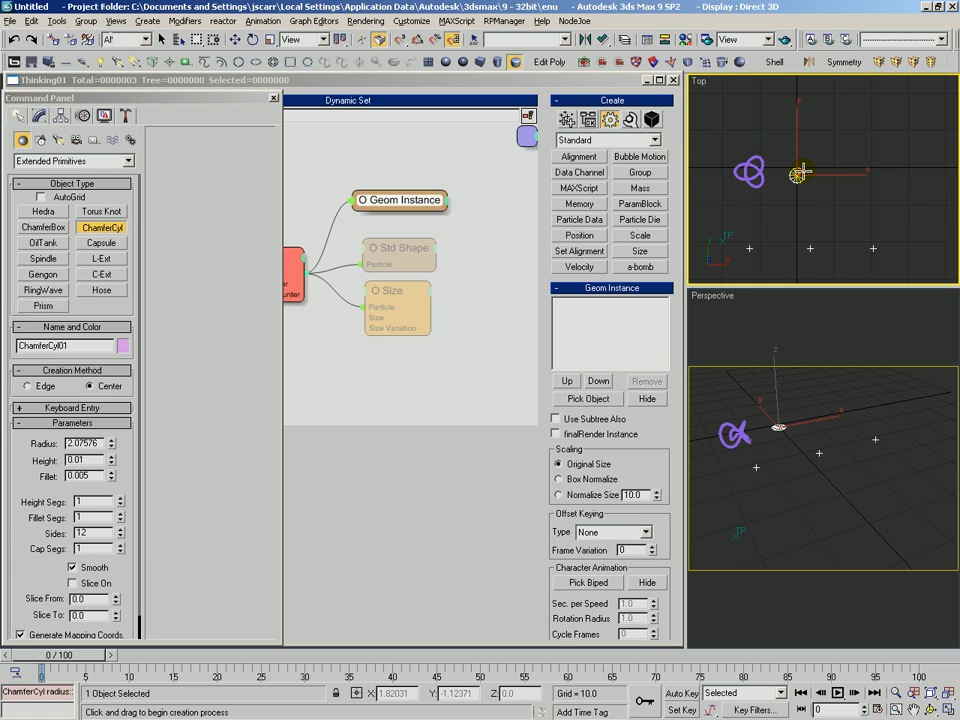
click(807, 157)
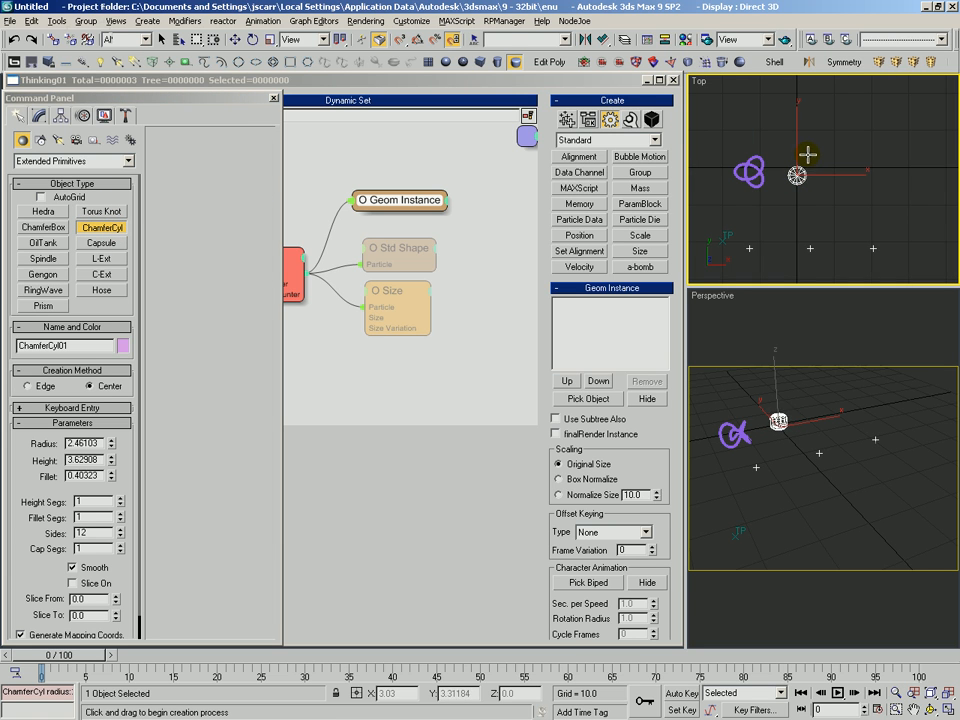
click(811, 153)
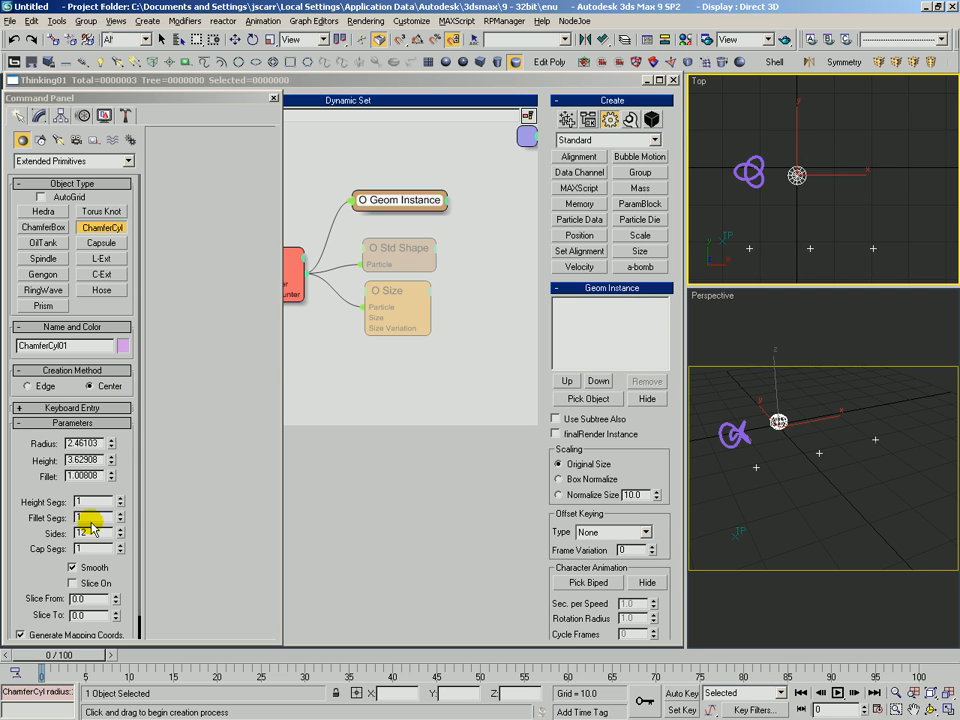
drag(116, 519, 119, 506)
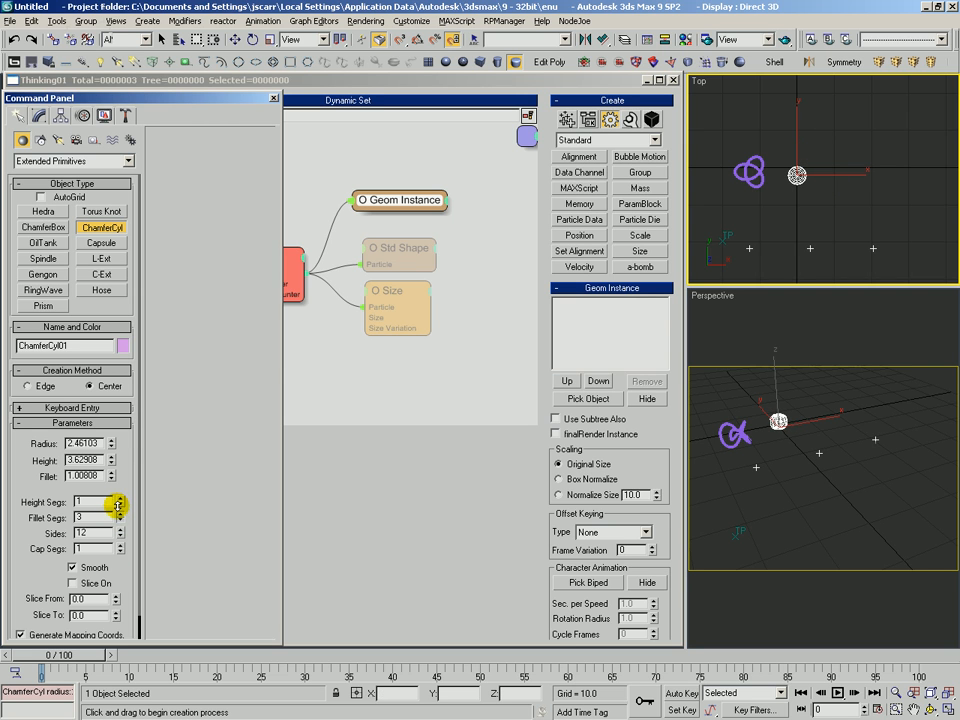
Add the torus knot from the scene to the Geom Instance operator's object list.
click(889, 381)
key(alt+z)
drag(804, 418, 784, 422)
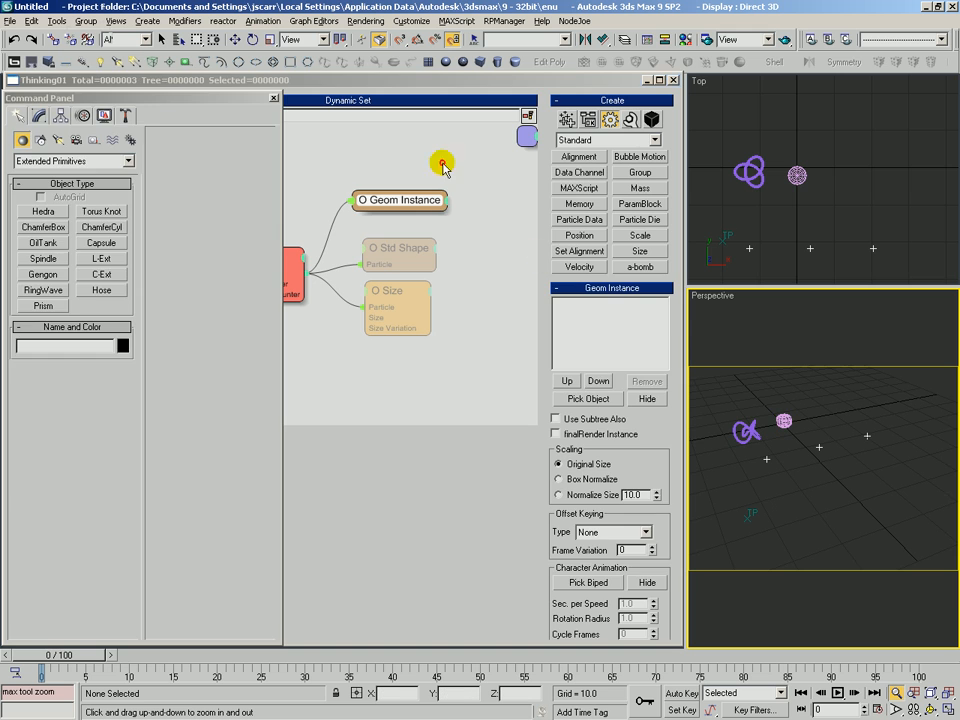
click(438, 192)
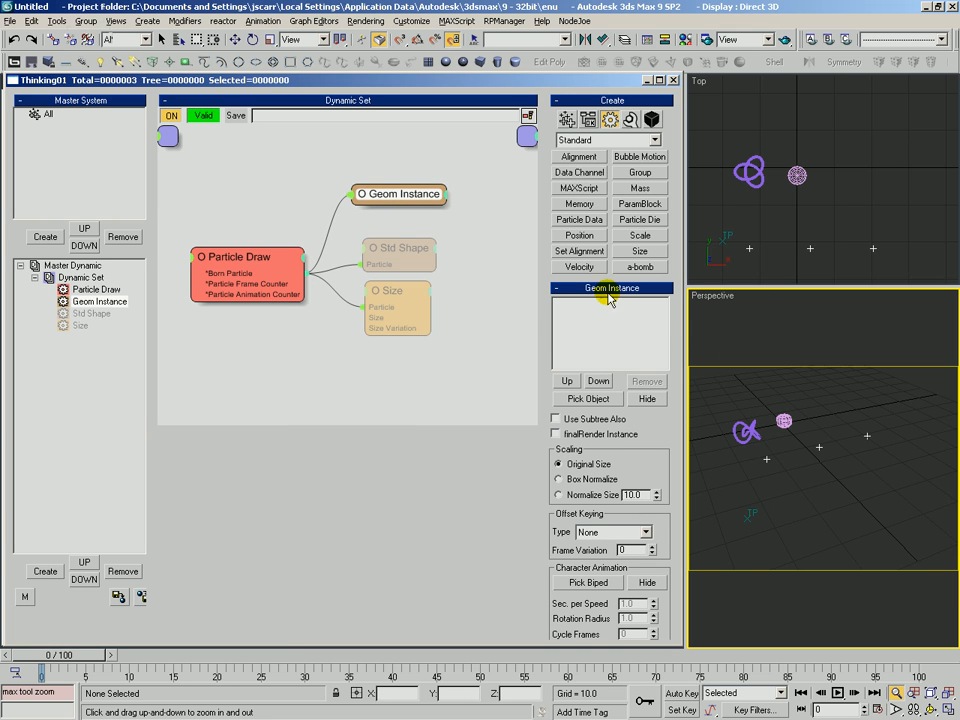
click(596, 398)
click(750, 432)
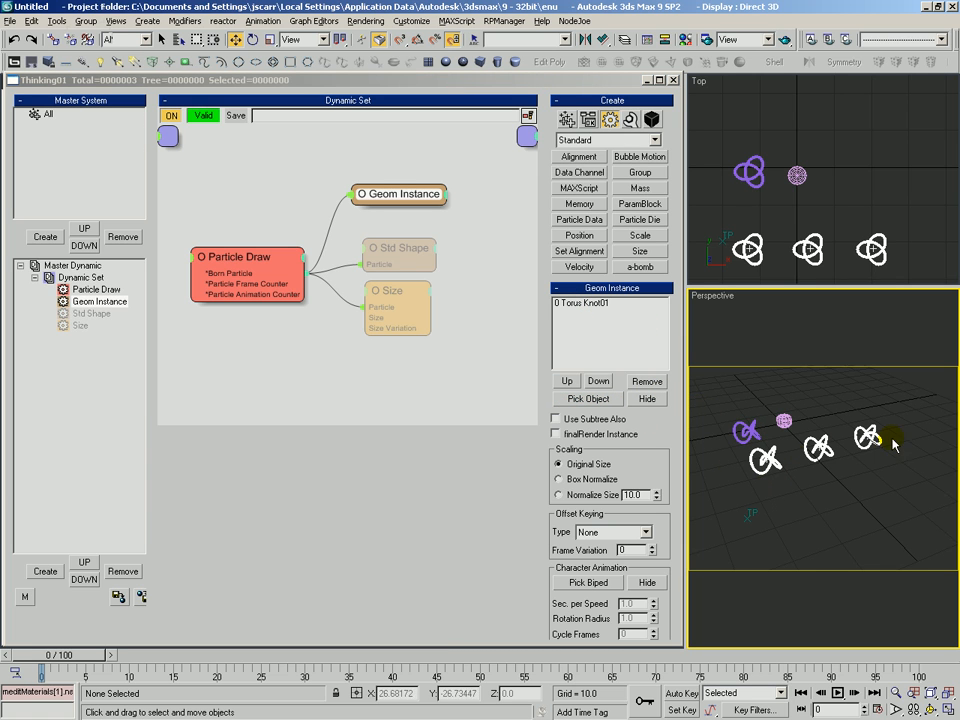
Show the Master Dynamic settings, return to Geom Instance, and add the chamfer cylinder to its object list.
click(75, 265)
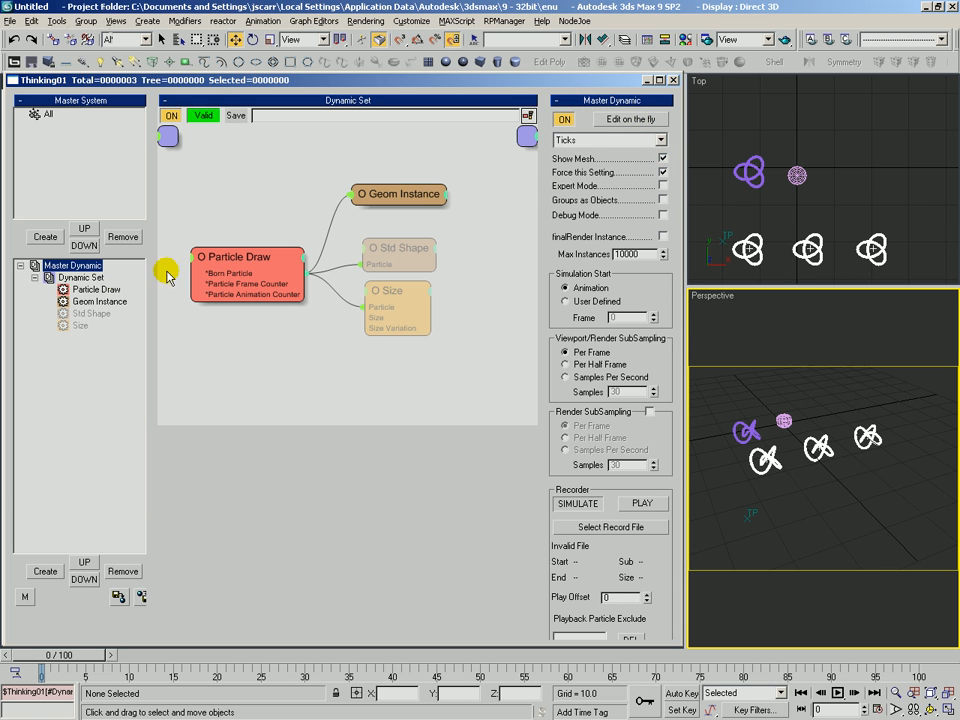
click(245, 228)
click(395, 196)
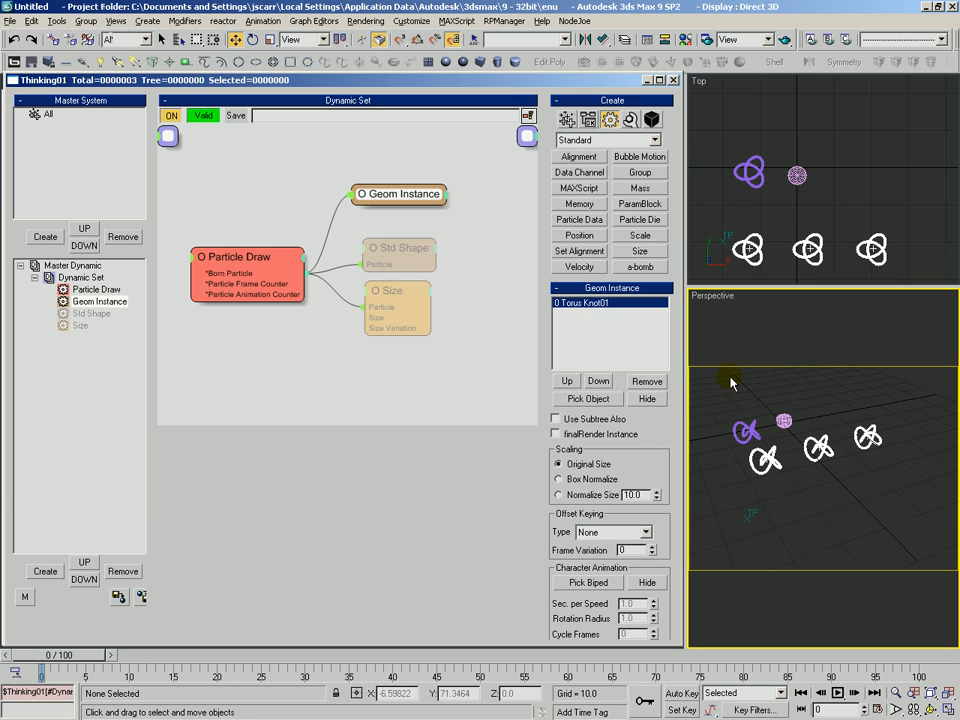
click(596, 400)
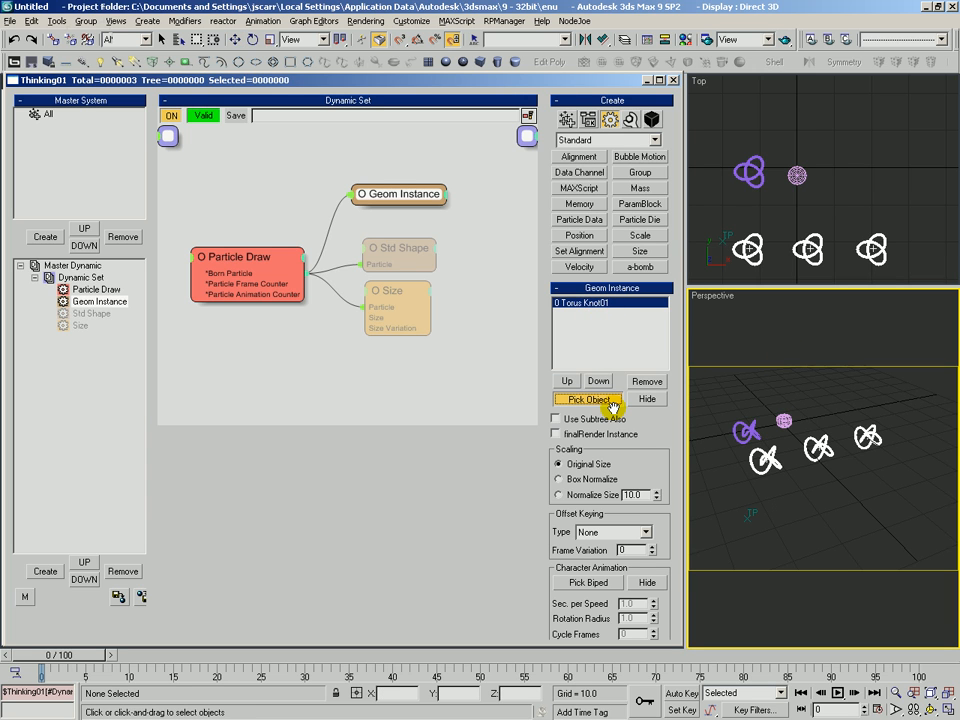
click(783, 424)
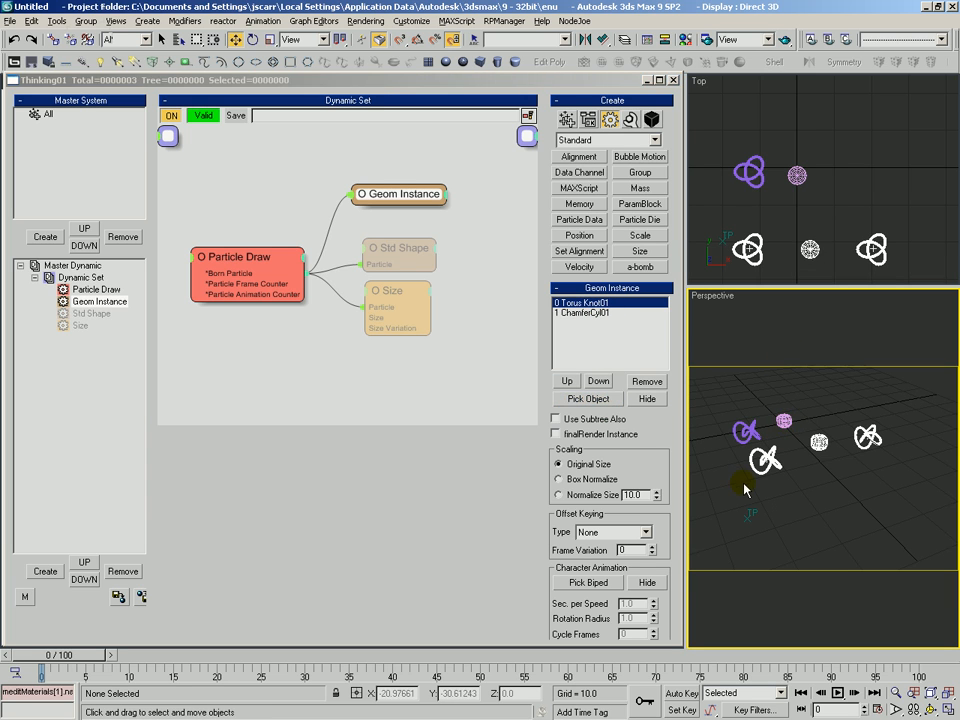
Switch the Perspective view to shaded display and make a quick render of it.
key(ctrl+r)
drag(812, 437, 826, 462)
key(q)
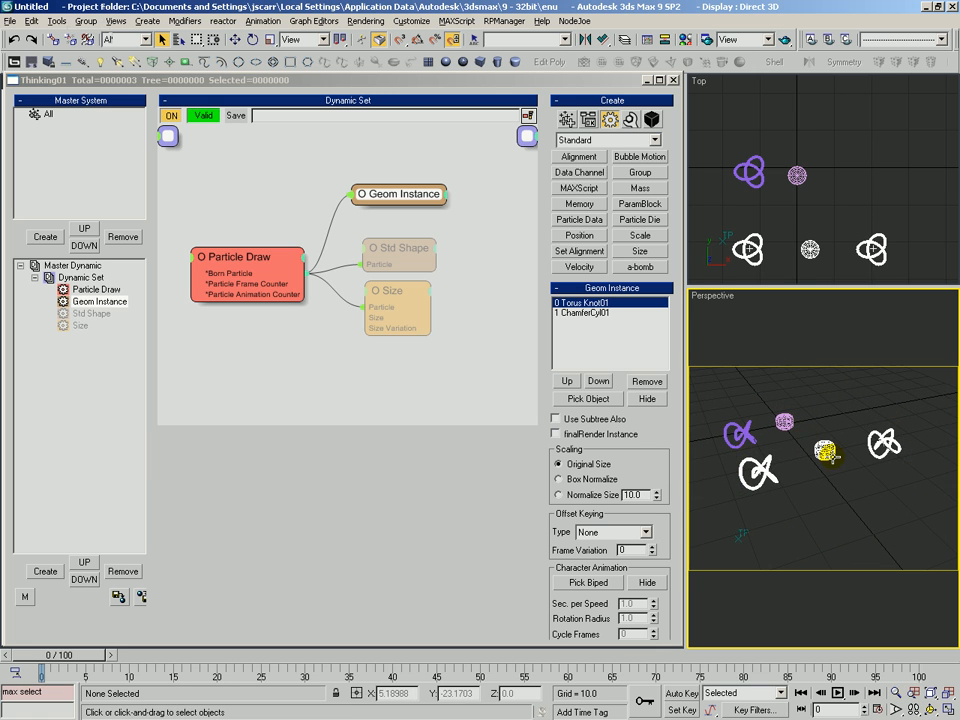
key(F3)
key(F4)
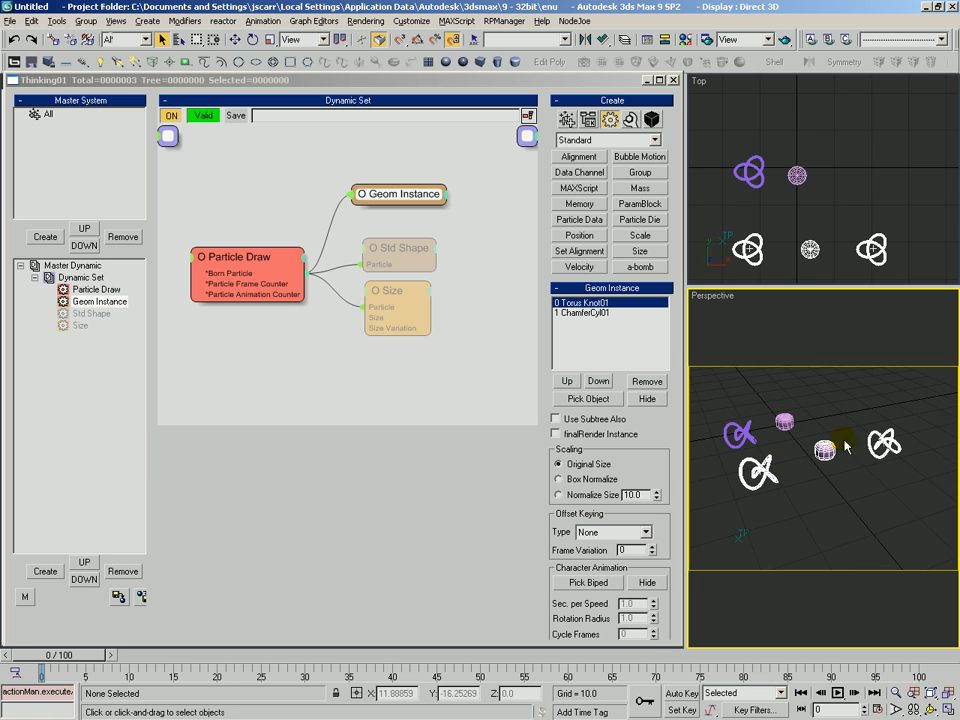
key(F3)
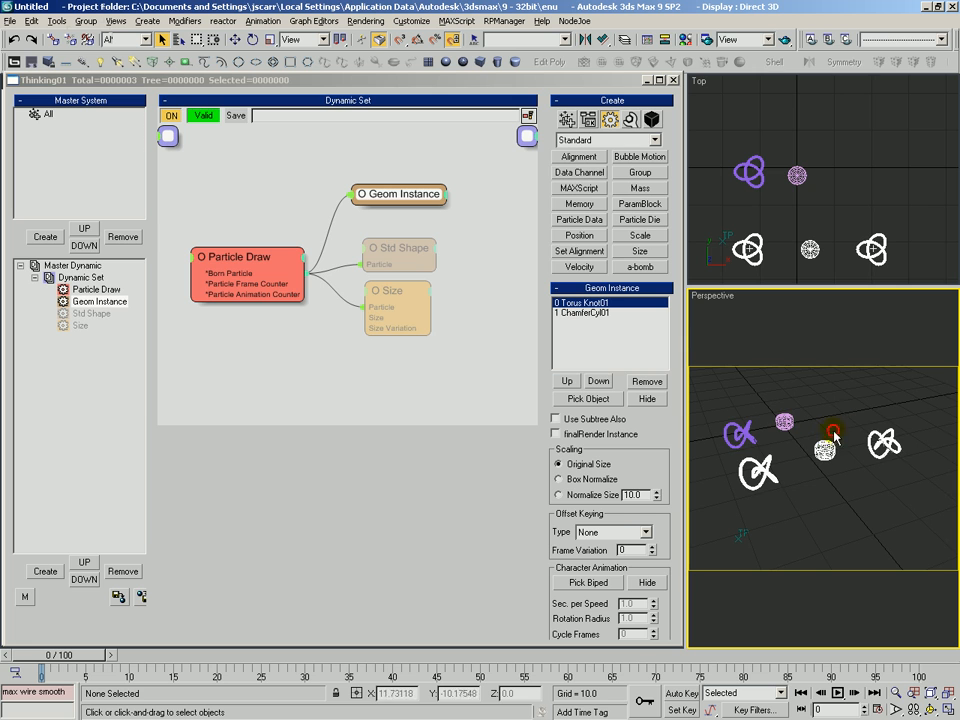
key(F4)
key(shift+q)
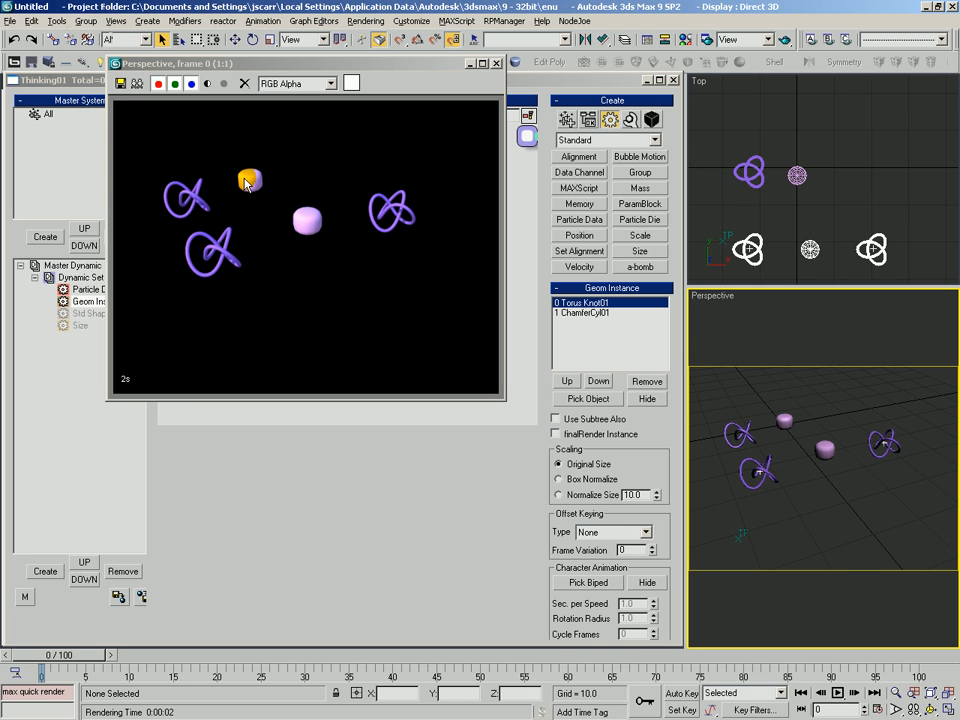
click(500, 66)
Assign the red 07 - Default material to the original torus knot.
click(674, 82)
click(801, 122)
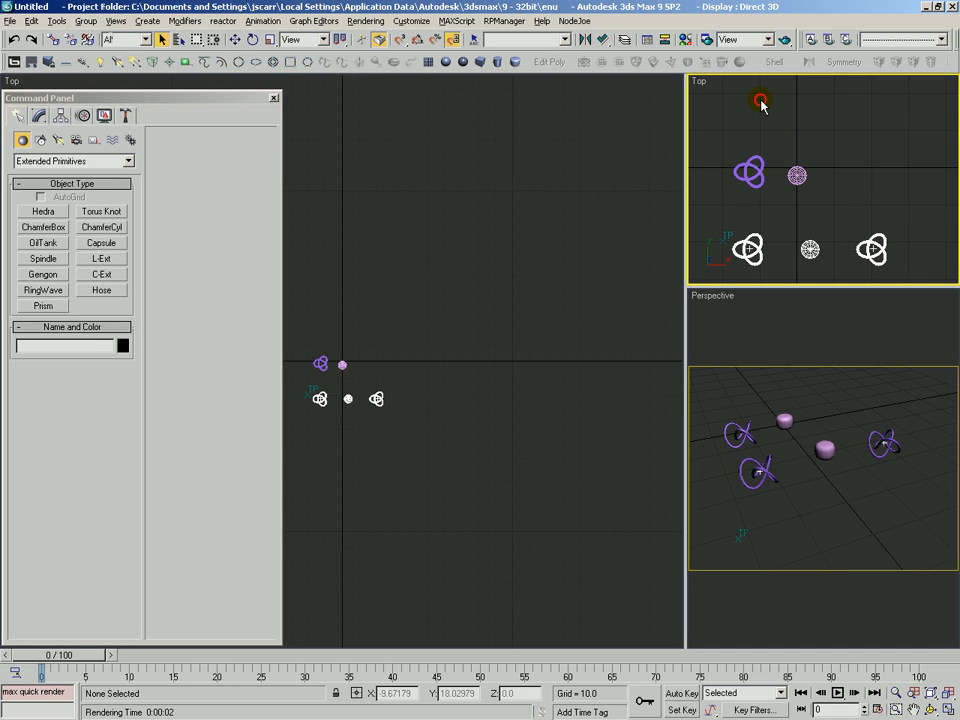
key(m)
drag(820, 86, 545, 93)
click(748, 172)
click(424, 170)
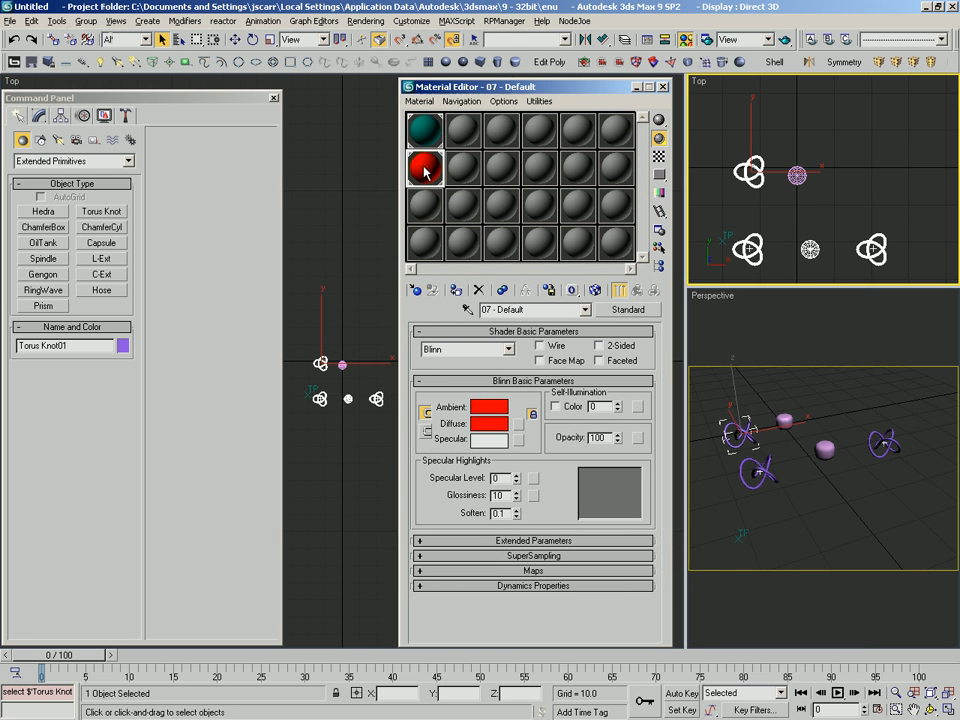
click(455, 290)
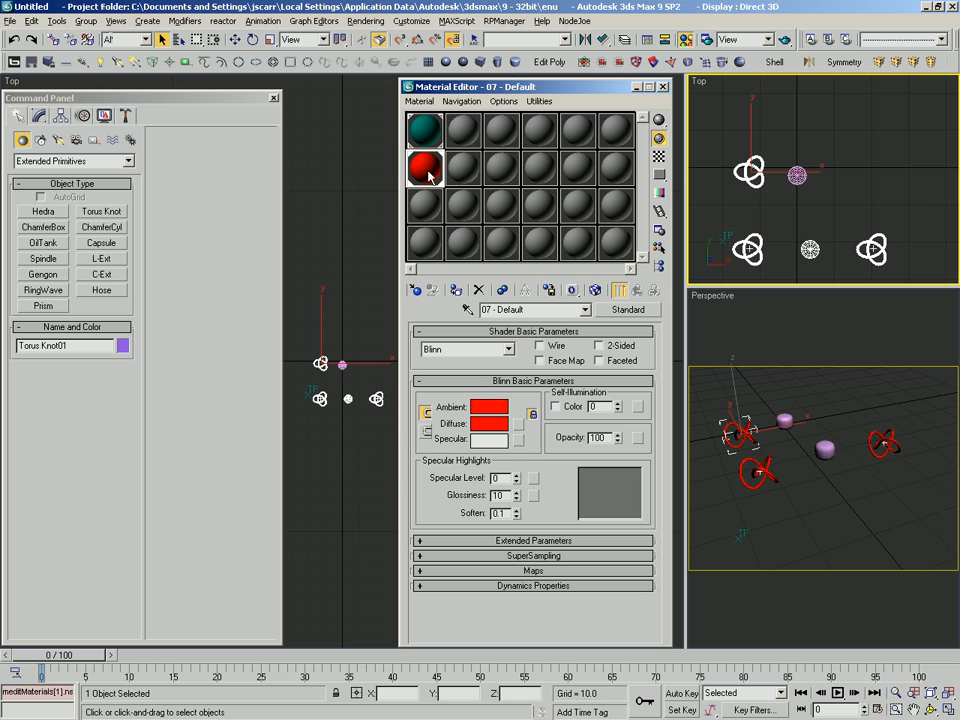
Give the 13 - Default material a green diffuse colour and assign it to the original chamfer cylinder.
click(793, 186)
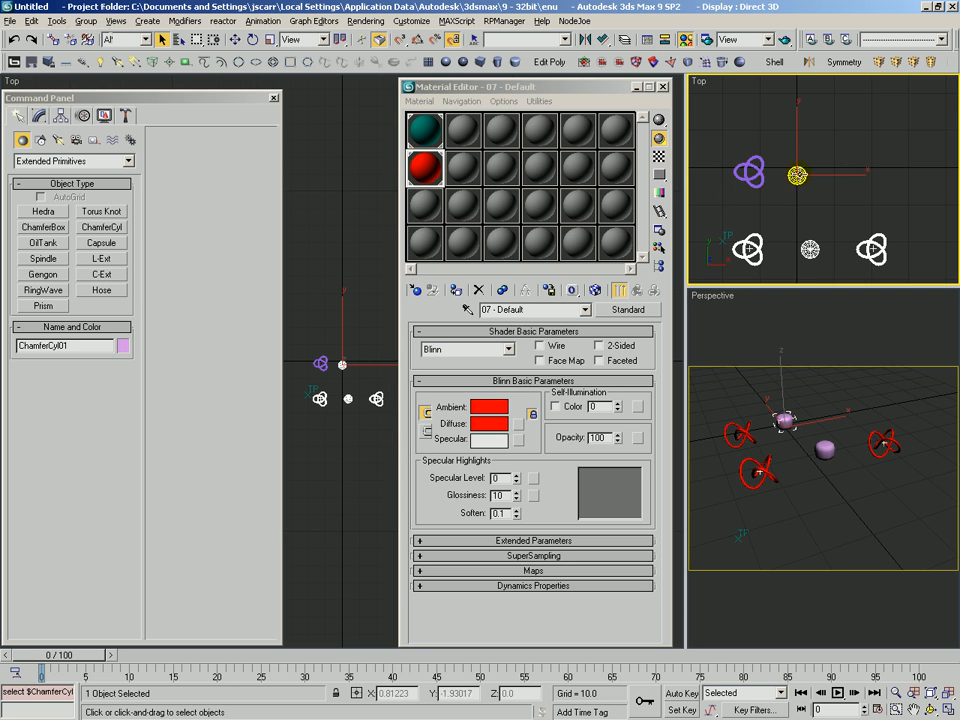
click(425, 204)
click(489, 423)
drag(425, 183, 596, 72)
drag(548, 215, 553, 180)
click(561, 82)
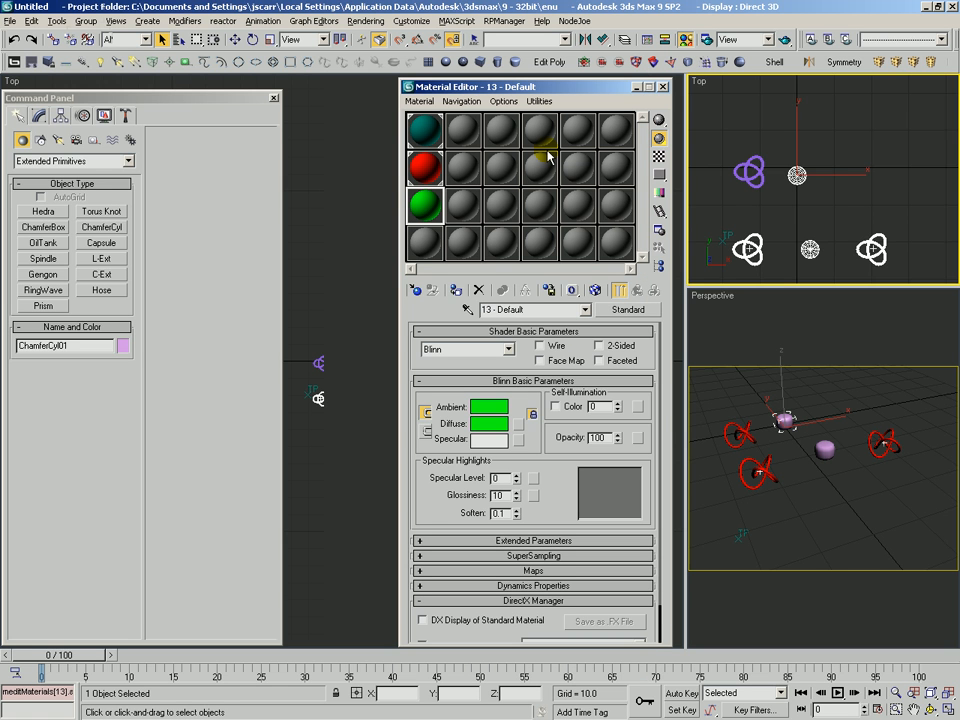
click(459, 291)
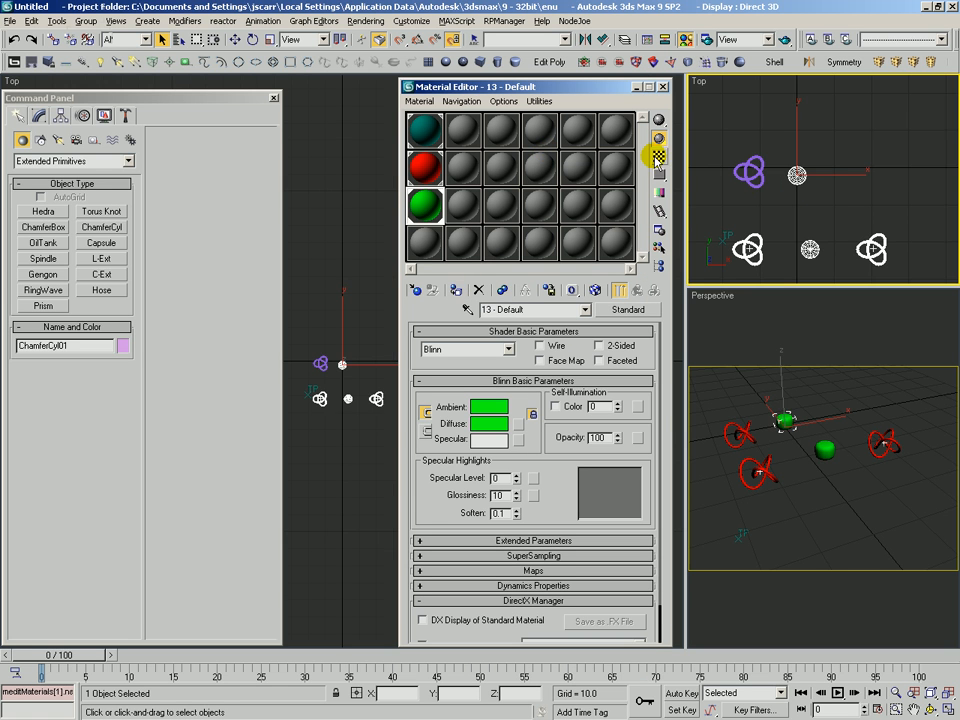
Make a quick render of the Perspective view to check the assigned materials on the instances.
click(663, 87)
click(861, 405)
key(shift+q)
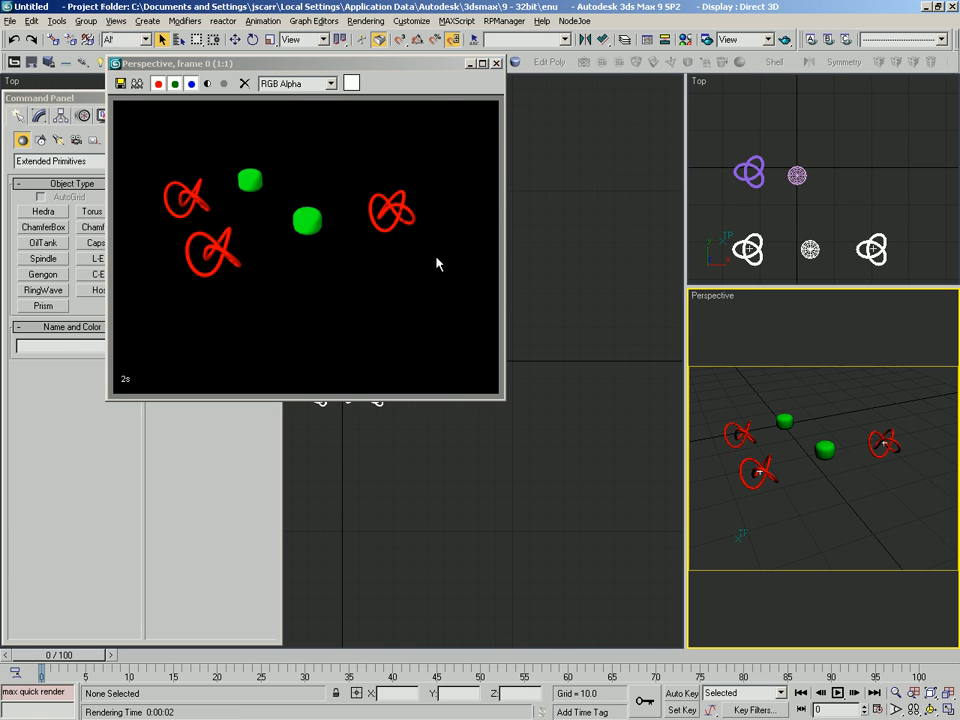
click(497, 64)
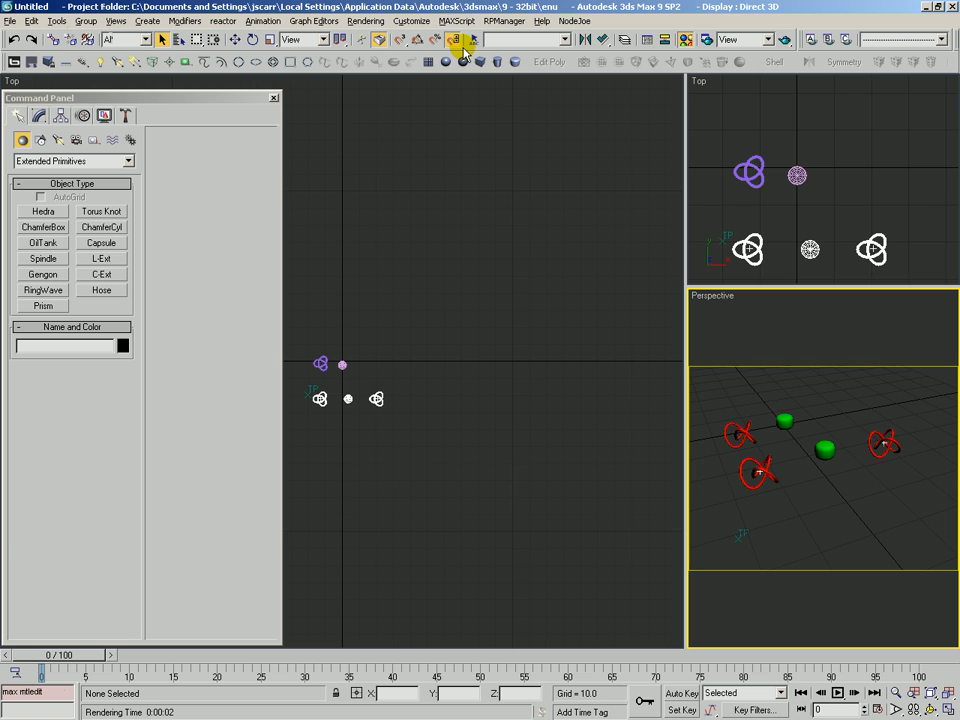
Show the Multi_Thinking01 multi/sub-object material in the Material Editor and reopen the Thinking01 particle window.
click(462, 44)
click(422, 136)
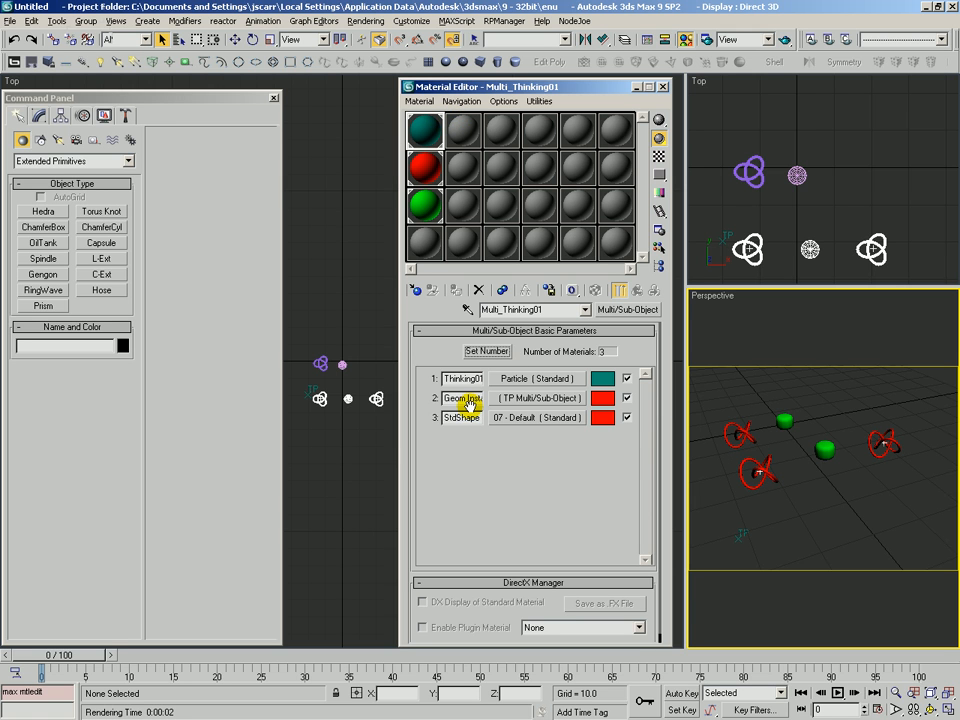
click(366, 440)
key(t)
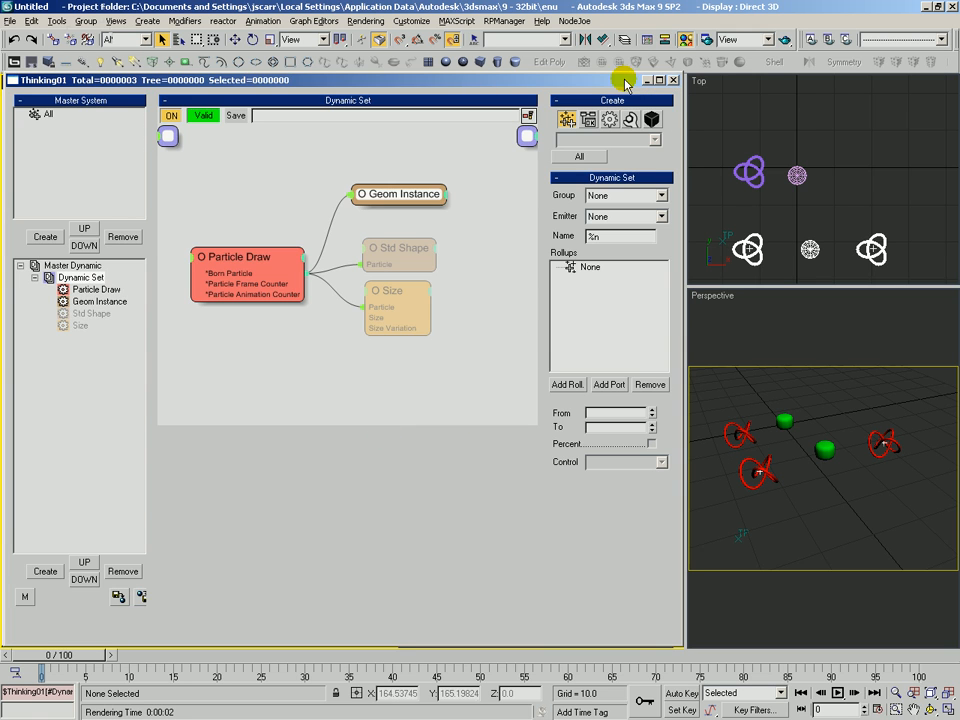
Arrange the Thinking01 window and the Material Editor side by side and display the Geom Instance operator's settings.
drag(626, 79, 559, 79)
drag(625, 87, 908, 80)
drag(521, 83, 579, 87)
drag(805, 80, 809, 83)
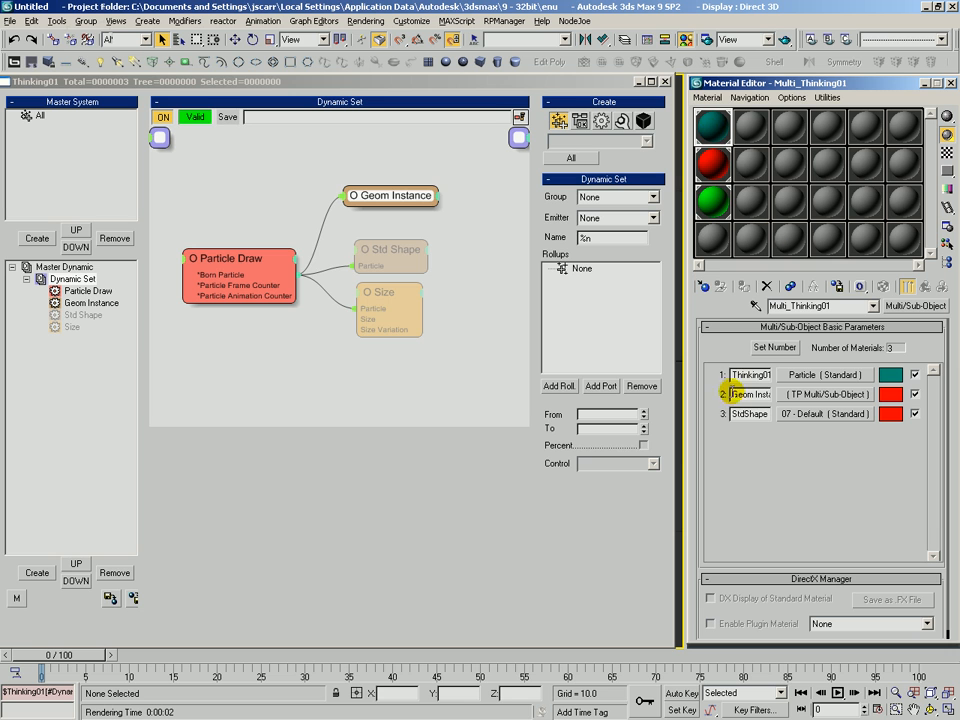
click(405, 198)
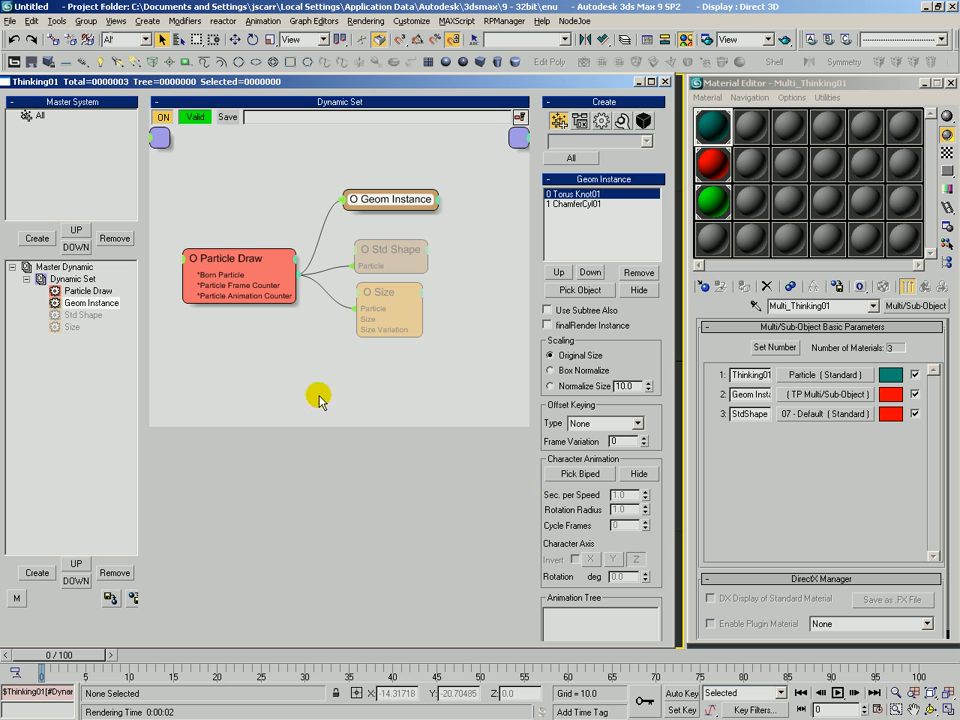
Display the Std Shape operator's settings to compare its material with the StdShape sub-material.
double_click(762, 416)
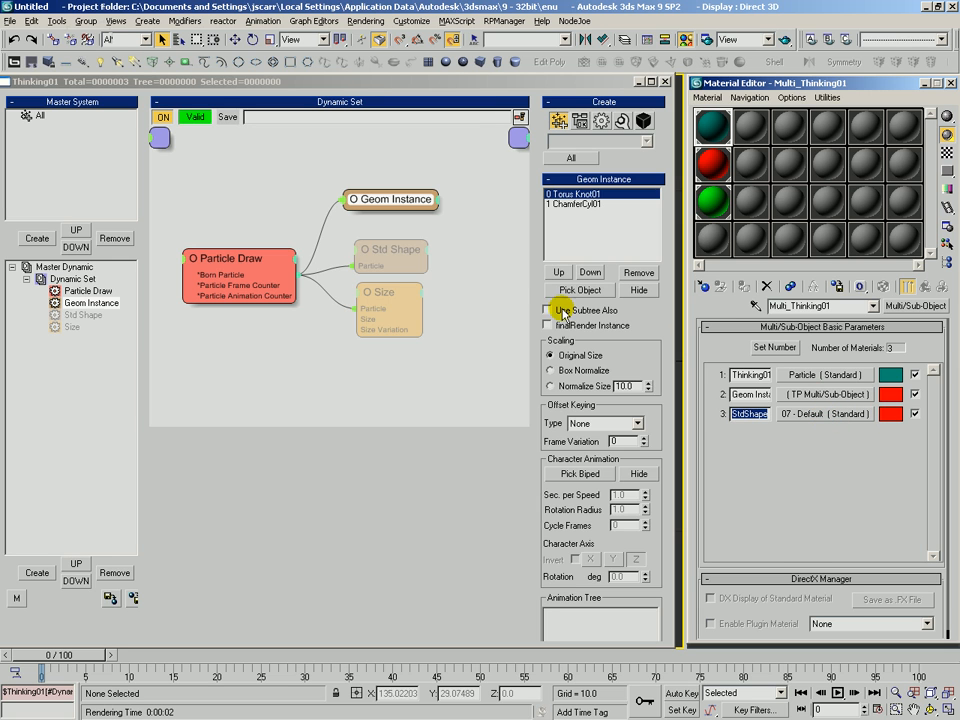
click(391, 252)
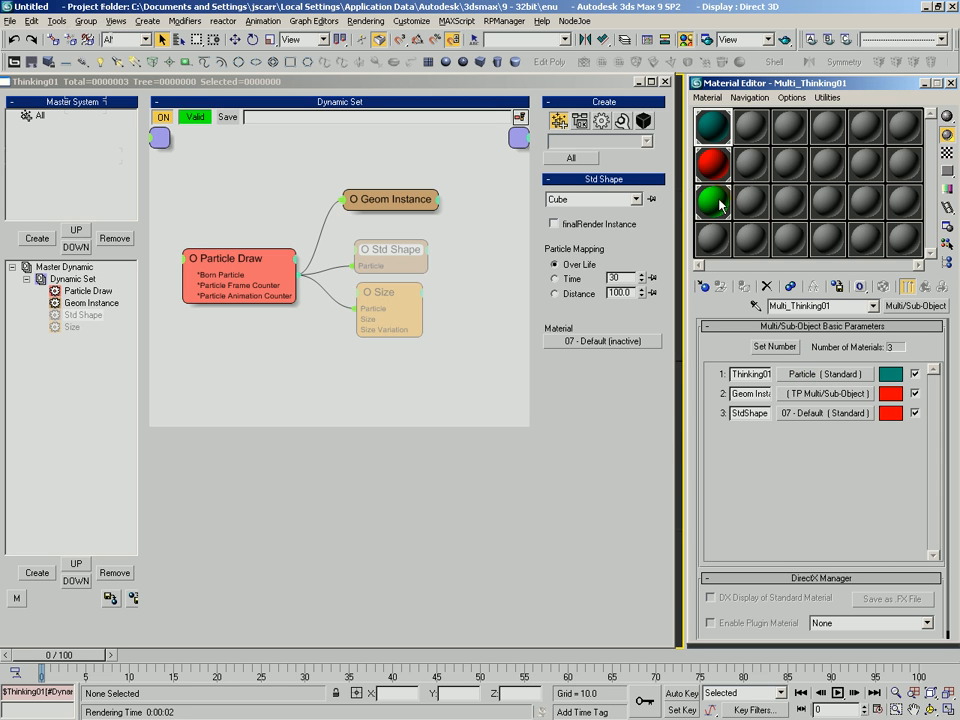
Change the diffuse colour of the 13 - Default material to light blue.
click(750, 168)
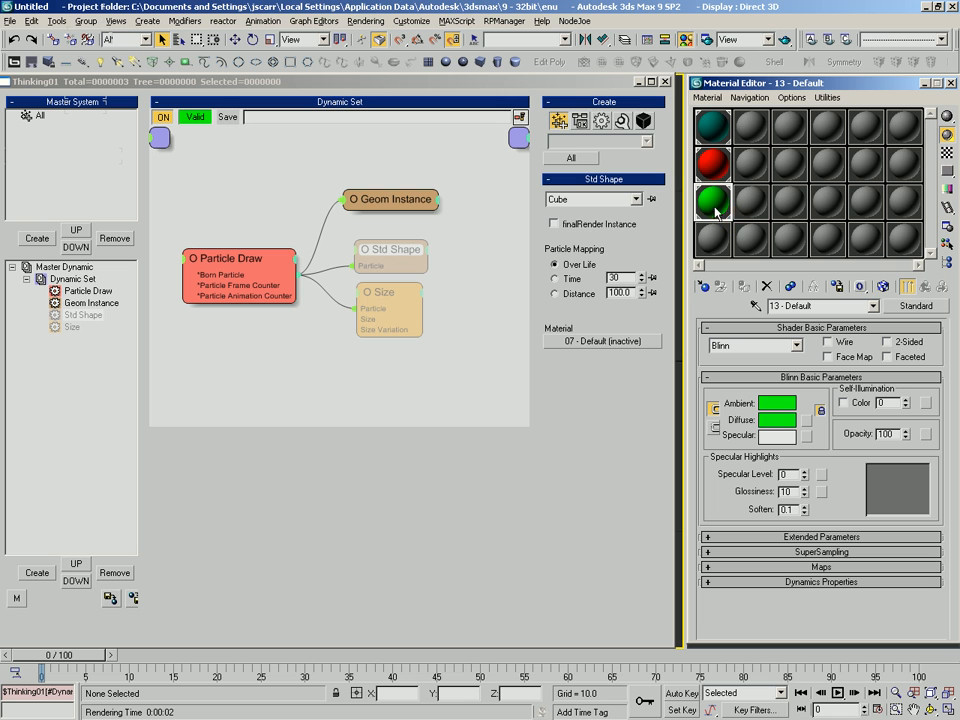
click(777, 422)
drag(474, 206, 500, 110)
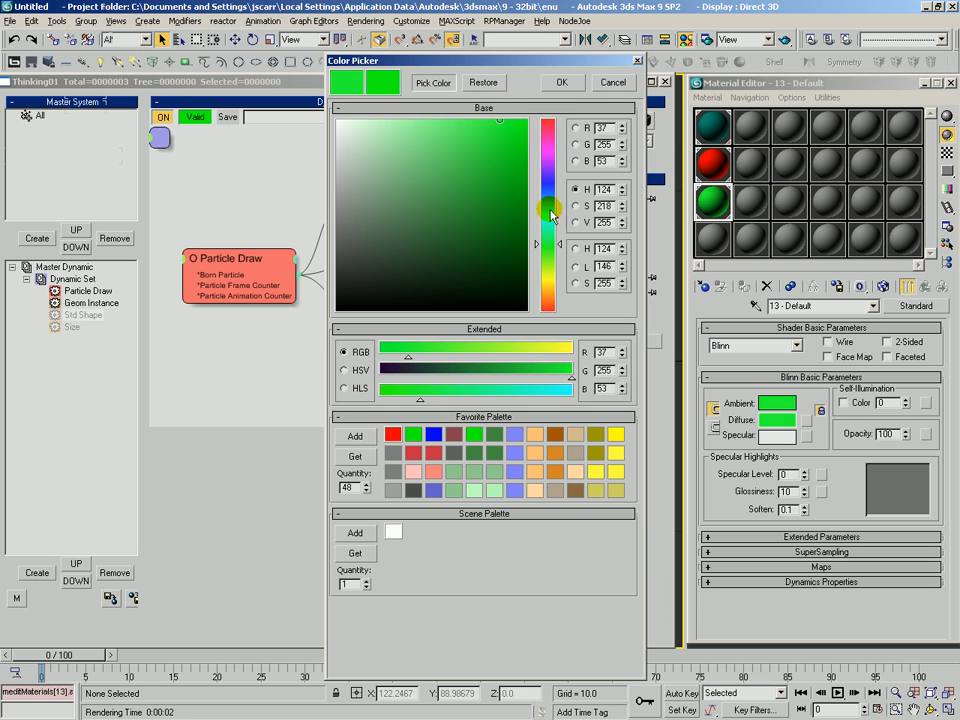
drag(551, 217, 551, 210)
click(562, 82)
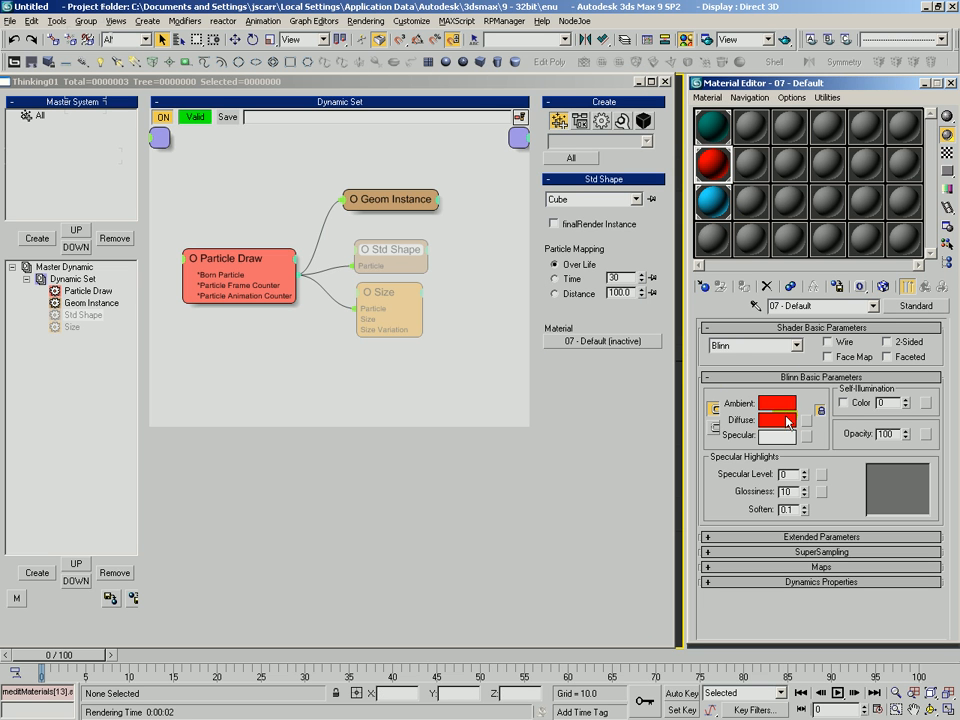
Change the diffuse colour of the 07 - Default material to orange.
click(777, 422)
drag(561, 312, 541, 289)
click(561, 82)
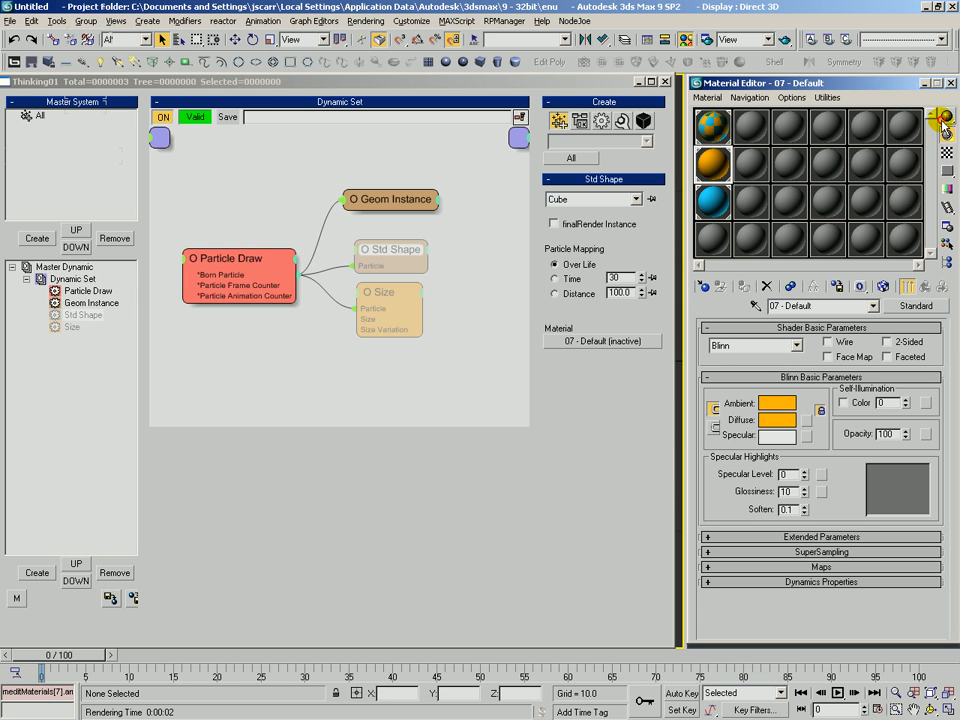
Close the Material Editor, quick-render the Perspective view to check the new colours on the instances, and close the render.
click(950, 82)
key(shift+q)
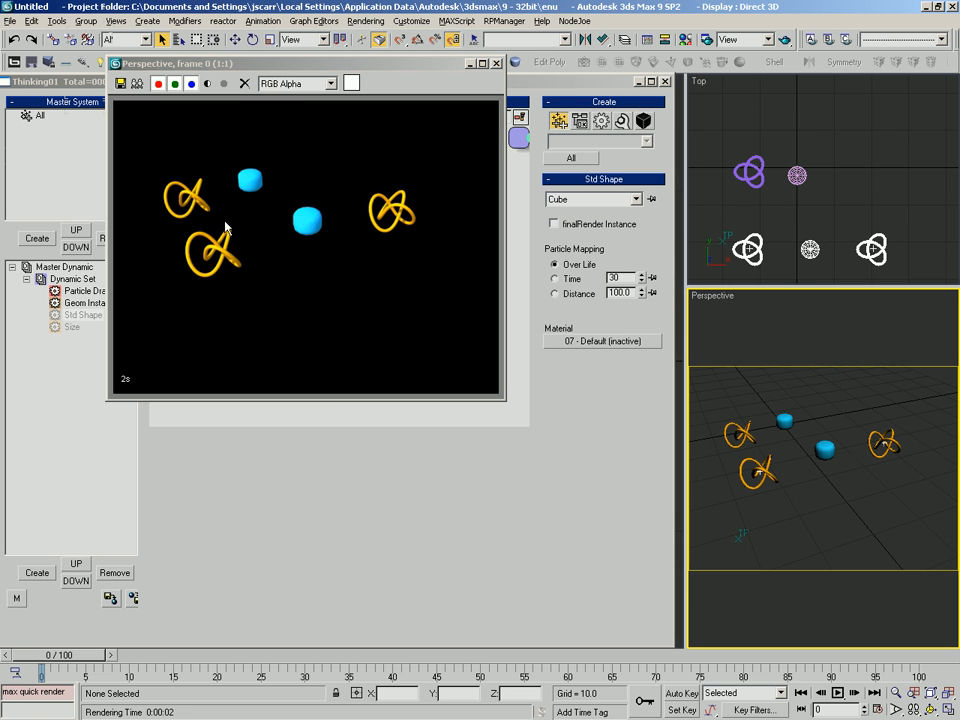
drag(443, 64, 504, 75)
click(558, 78)
Create a small sphere about 0.9 in radius beside the original torus knot and a thin cylinder beside the original chamfer cylinder.
scroll(812, 141, down, 2)
drag(812, 141, 790, 132)
click(446, 62)
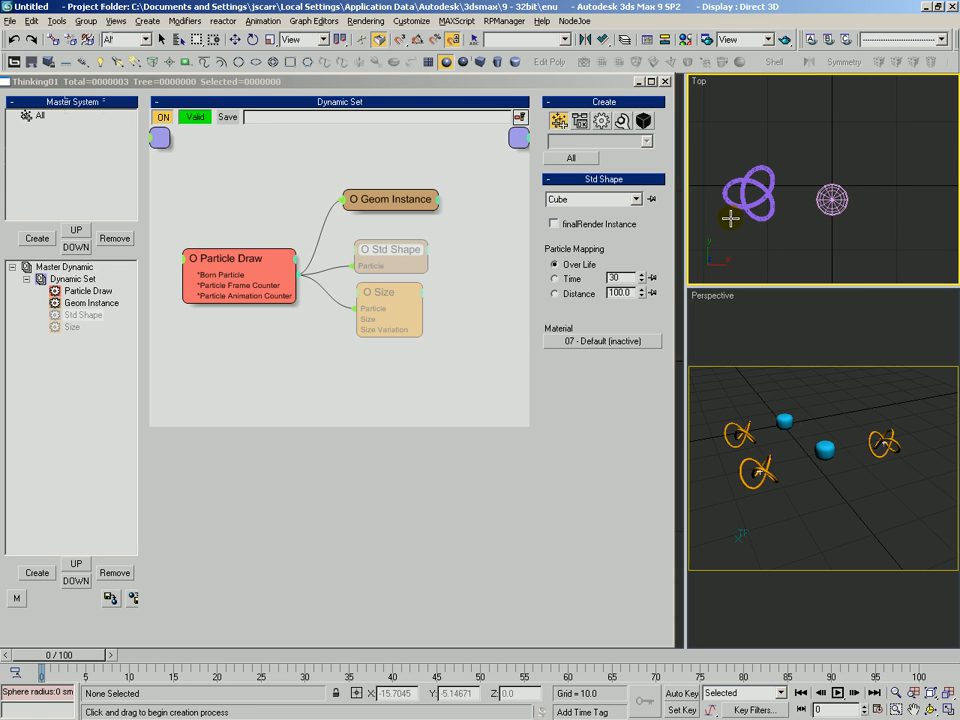
drag(732, 217, 736, 213)
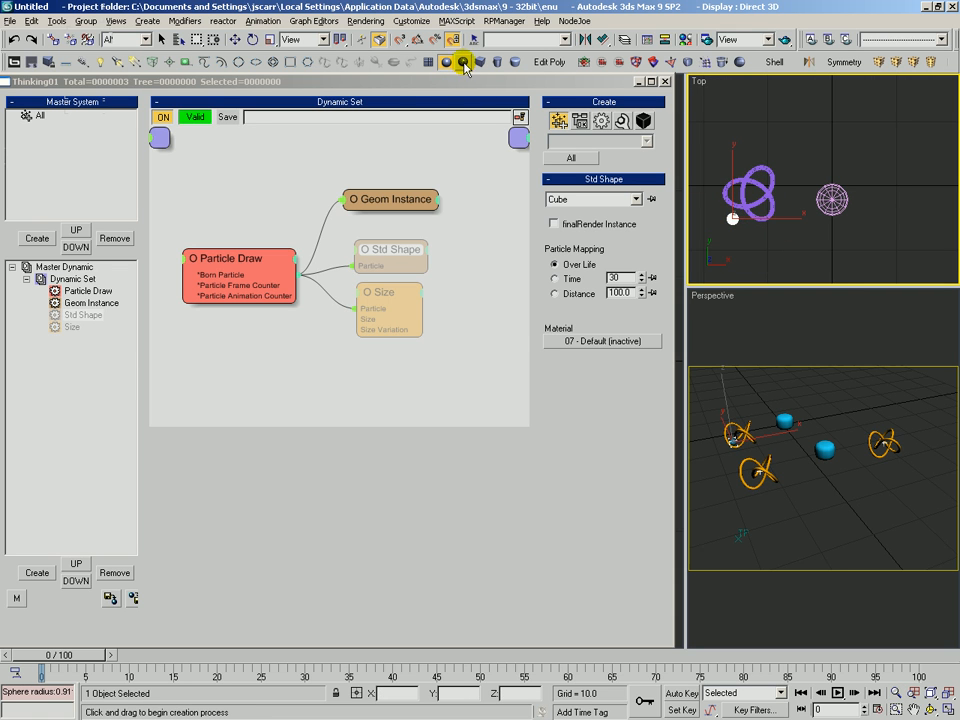
click(497, 62)
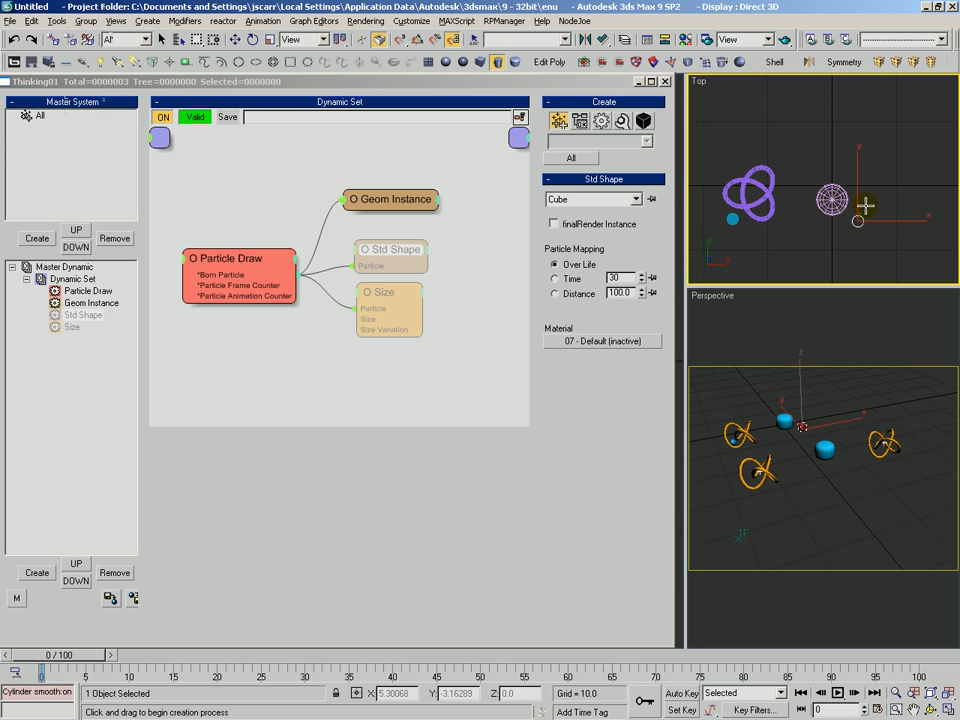
Clone the small sphere as one copy named Sphere02, placed just below the torus knot in the Top view.
key(alt+z)
drag(794, 217, 770, 200)
key(q)
click(715, 222)
key(w)
shift+drag(715, 222, 740, 244)
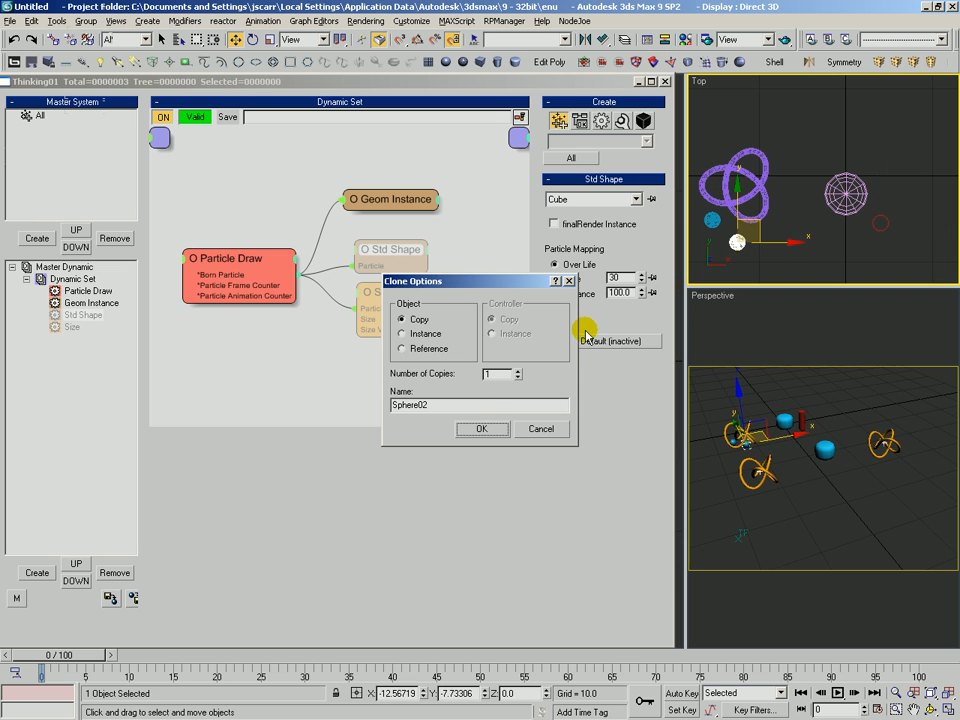
click(482, 429)
Give the 14 - Default material a magenta diffuse colour and assign it to both small spheres.
click(718, 240)
click(711, 214)
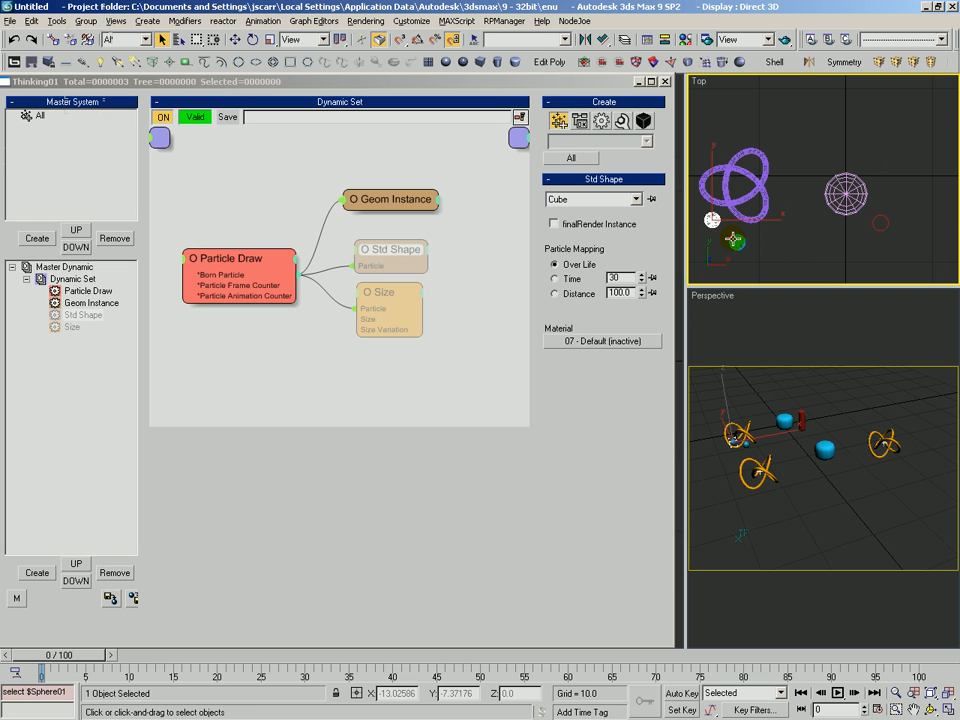
ctrl+click(737, 242)
key(m)
drag(841, 87, 468, 87)
click(377, 200)
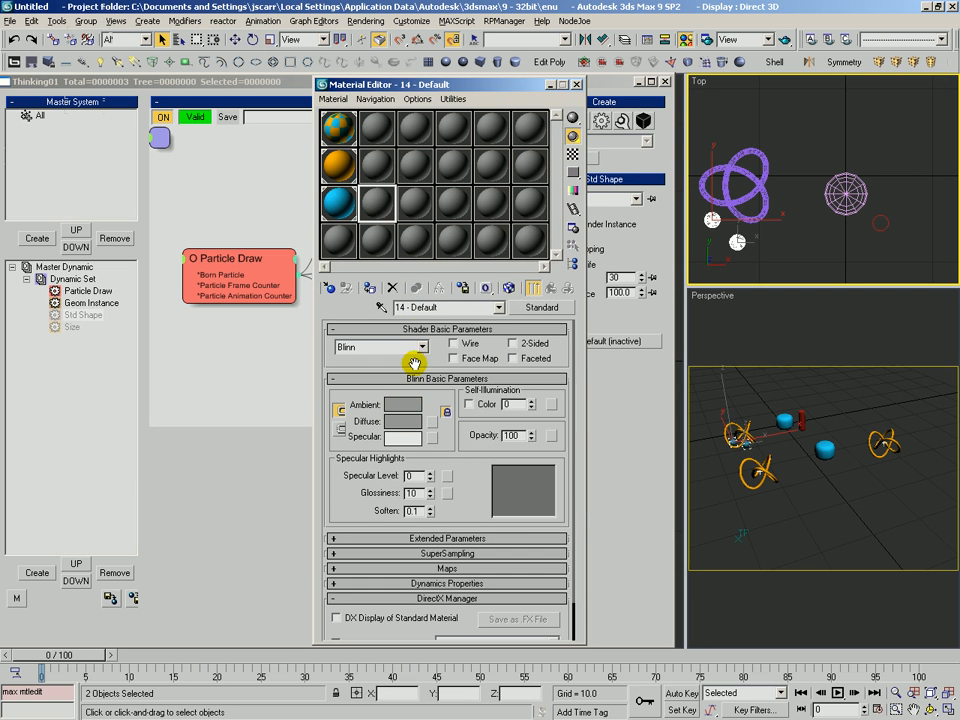
click(403, 421)
drag(469, 197, 568, 75)
drag(545, 256, 546, 159)
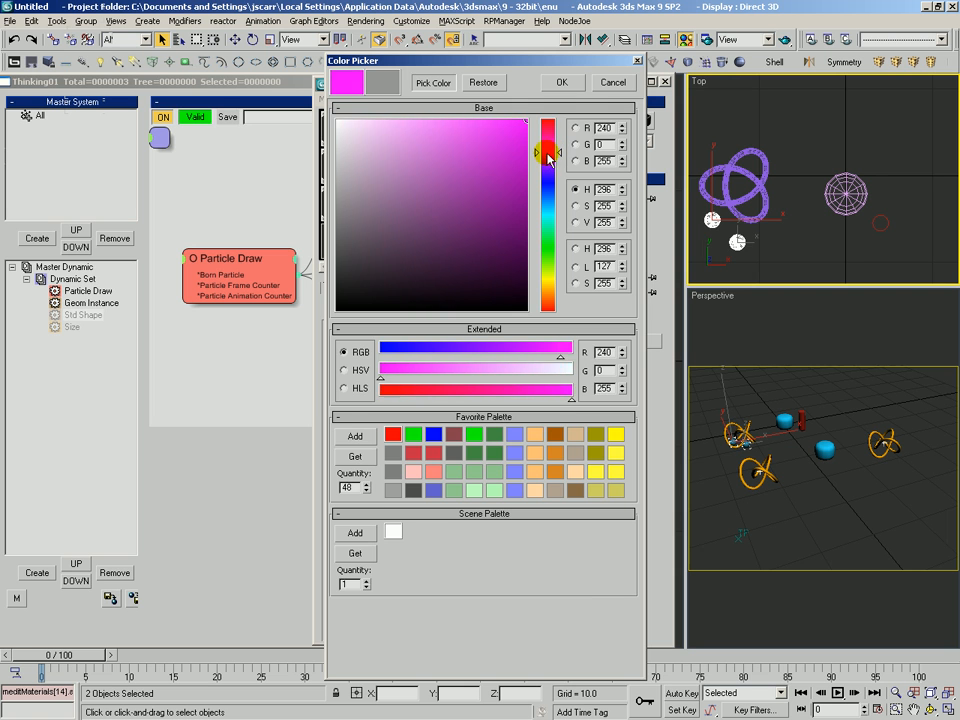
click(561, 82)
click(370, 288)
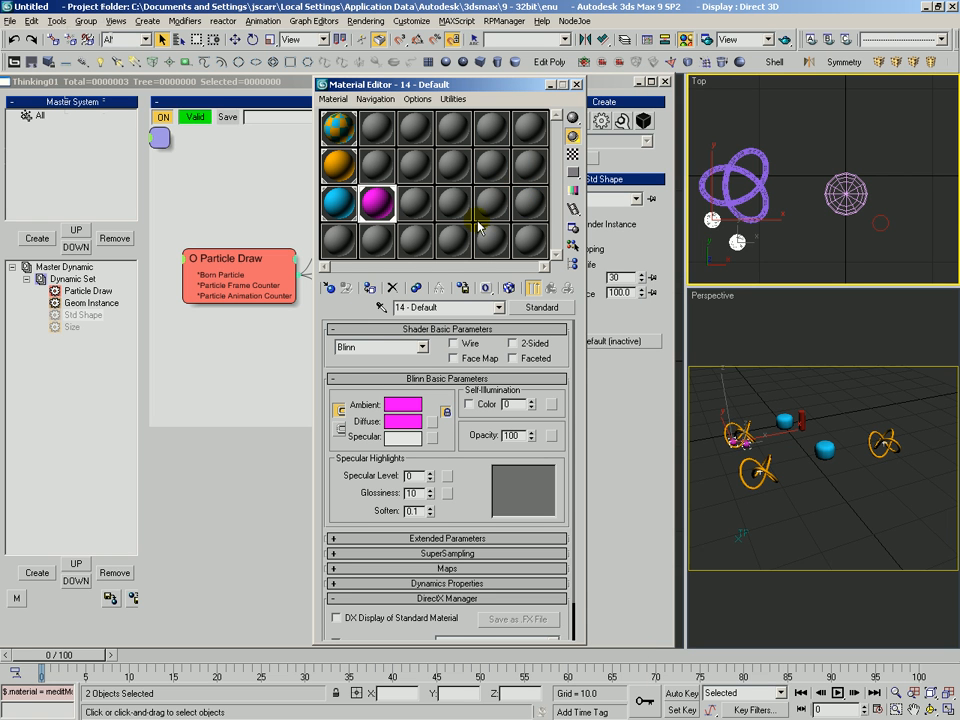
Give the 20 - Default material a yellow diffuse colour and assign it to the thin cylinder.
key(q)
click(883, 218)
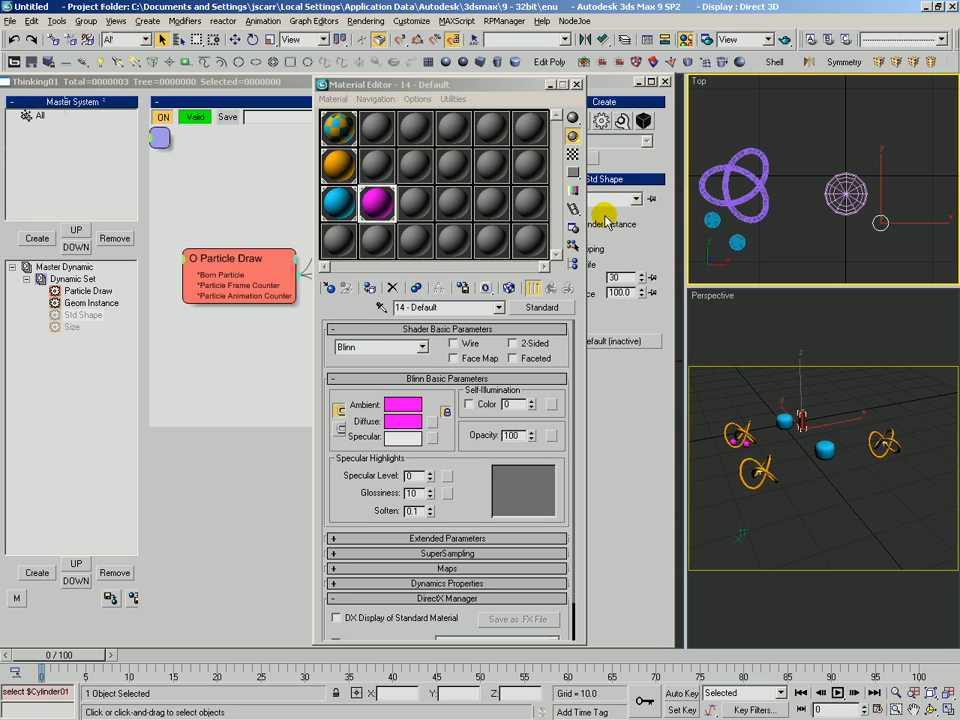
click(377, 239)
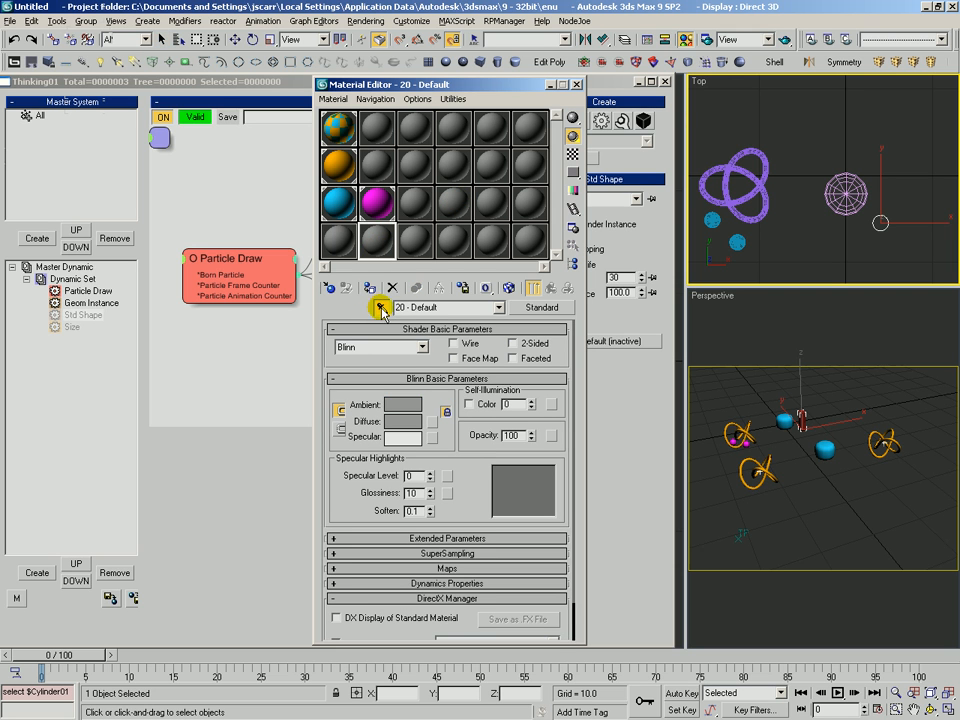
click(401, 422)
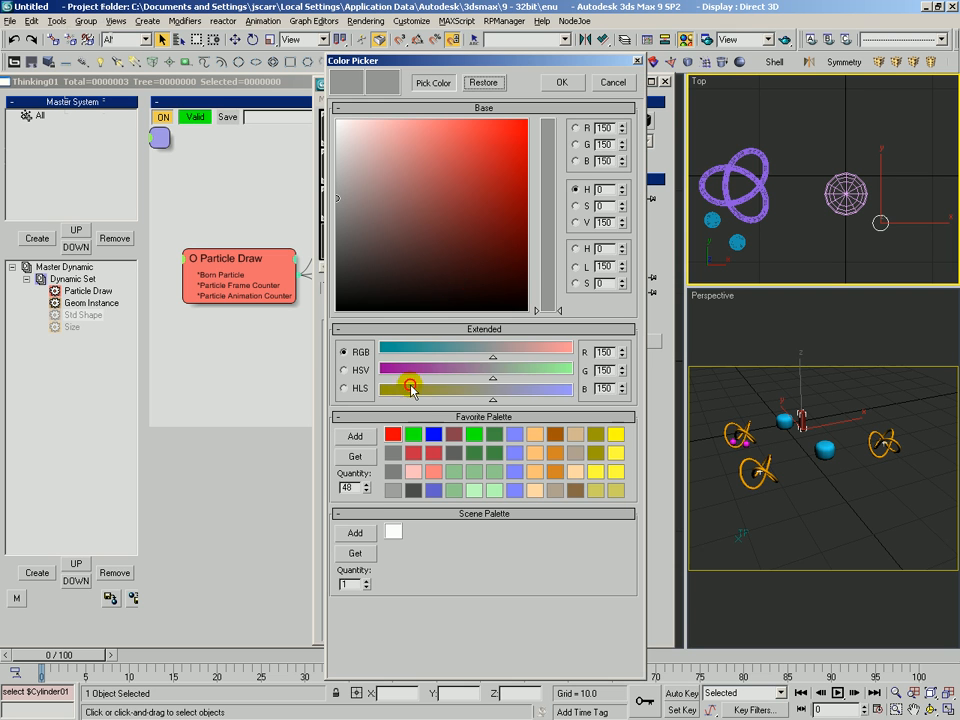
click(527, 122)
mouse_move(553, 272)
mouse_down()
mouse_move(551, 297)
mouse_move(549, 279)
mouse_up()
click(560, 82)
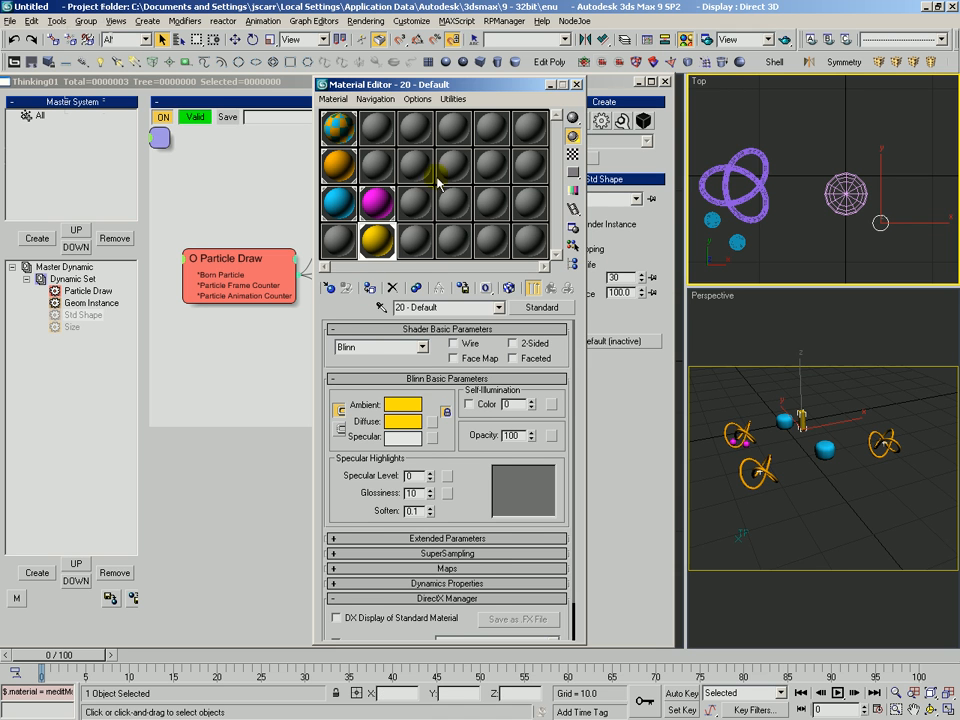
Link the thin cylinder to the original chamfer cylinder as its child.
drag(527, 86, 568, 90)
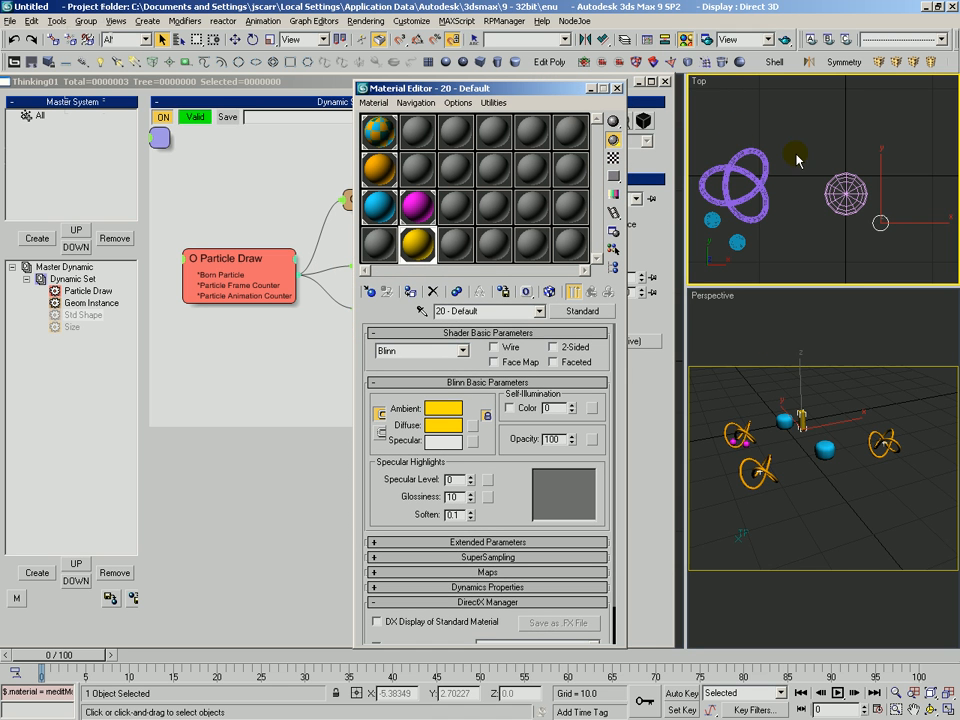
click(838, 150)
key(l)
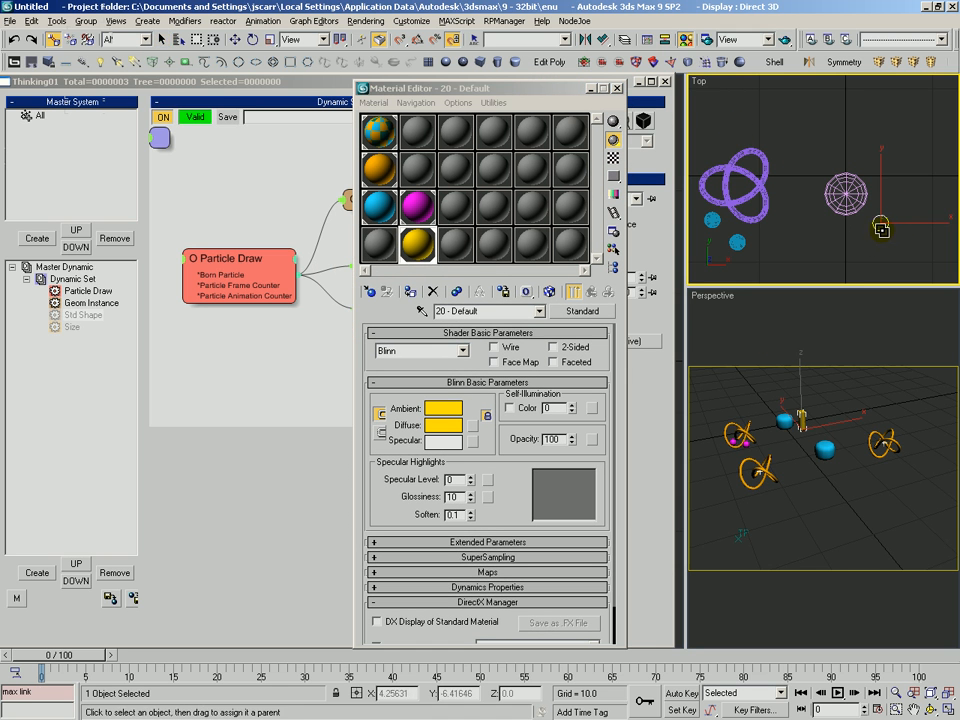
drag(848, 176, 848, 176)
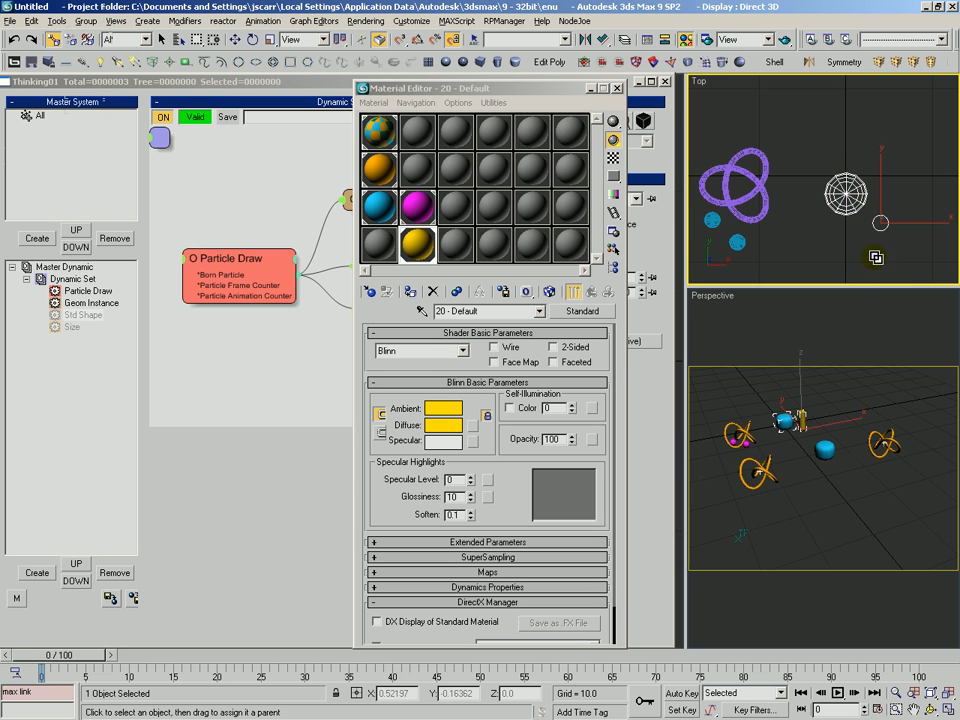
Link both small spheres to the original torus knot, clear the selection and close the Material Editor.
key(q)
click(711, 218)
key(l)
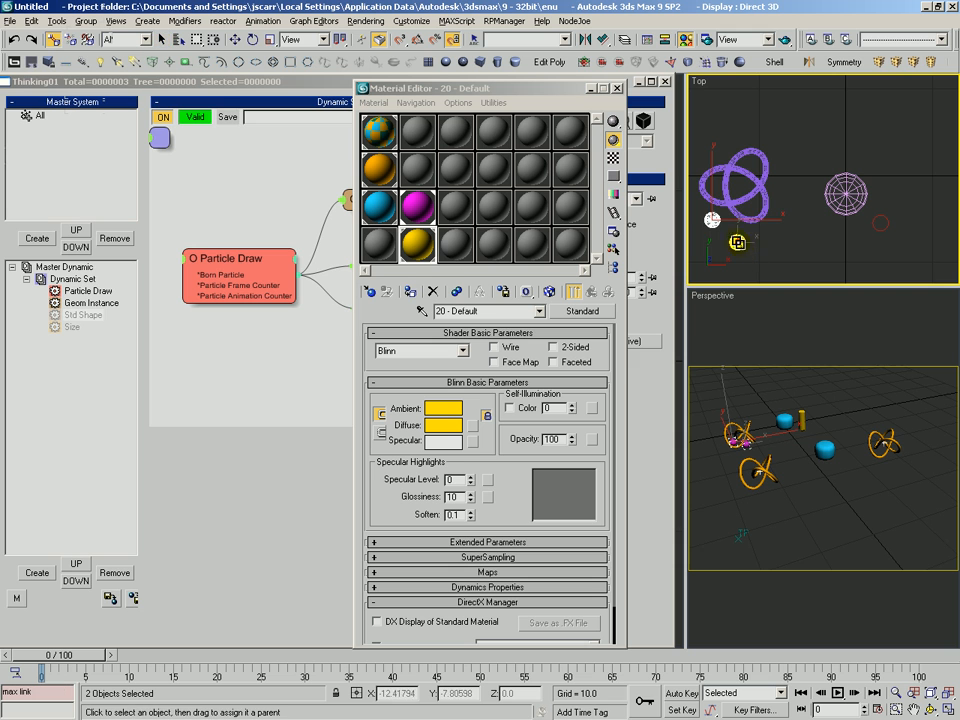
key(q)
click(789, 209)
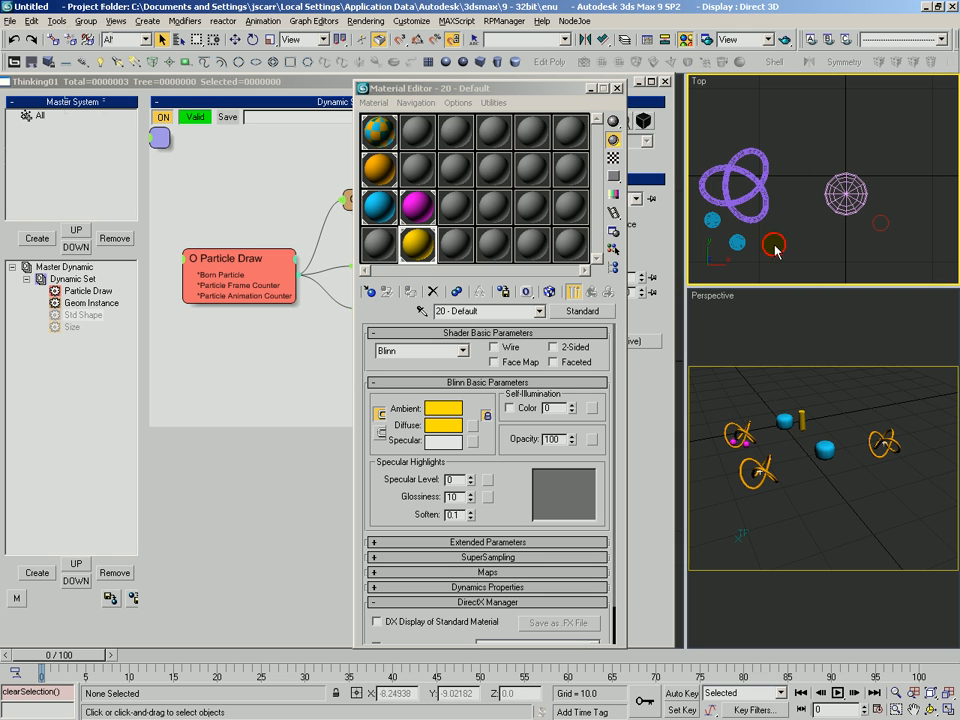
drag(559, 90, 608, 91)
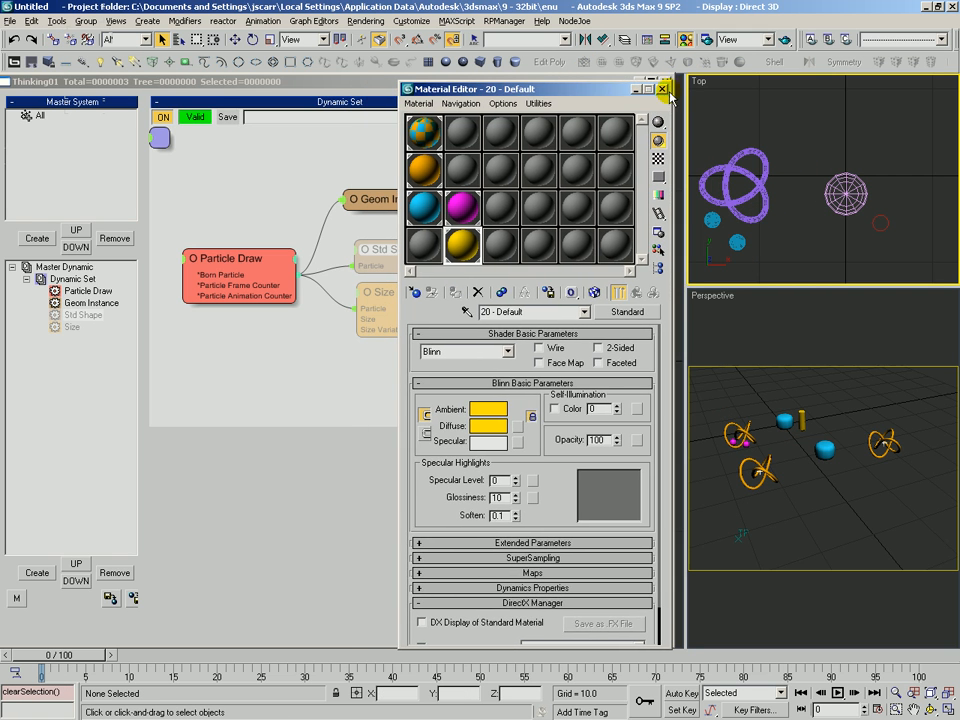
click(665, 90)
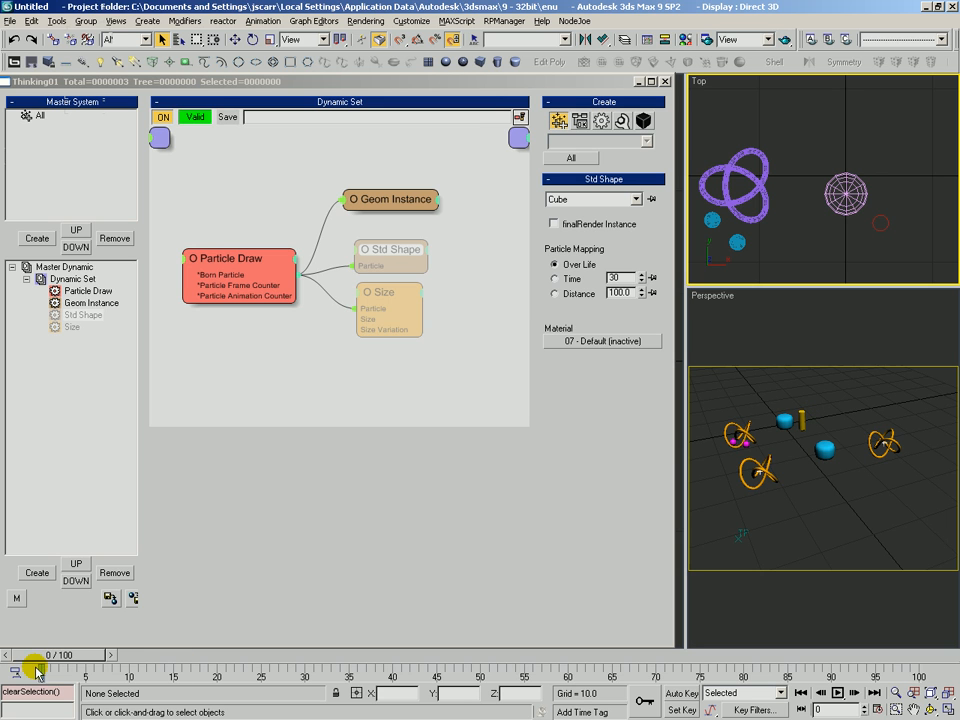
Enable Use Subtree Also in the Geom Instance operator so the linked children are instanced too.
drag(96, 662, 57, 671)
drag(360, 199, 360, 191)
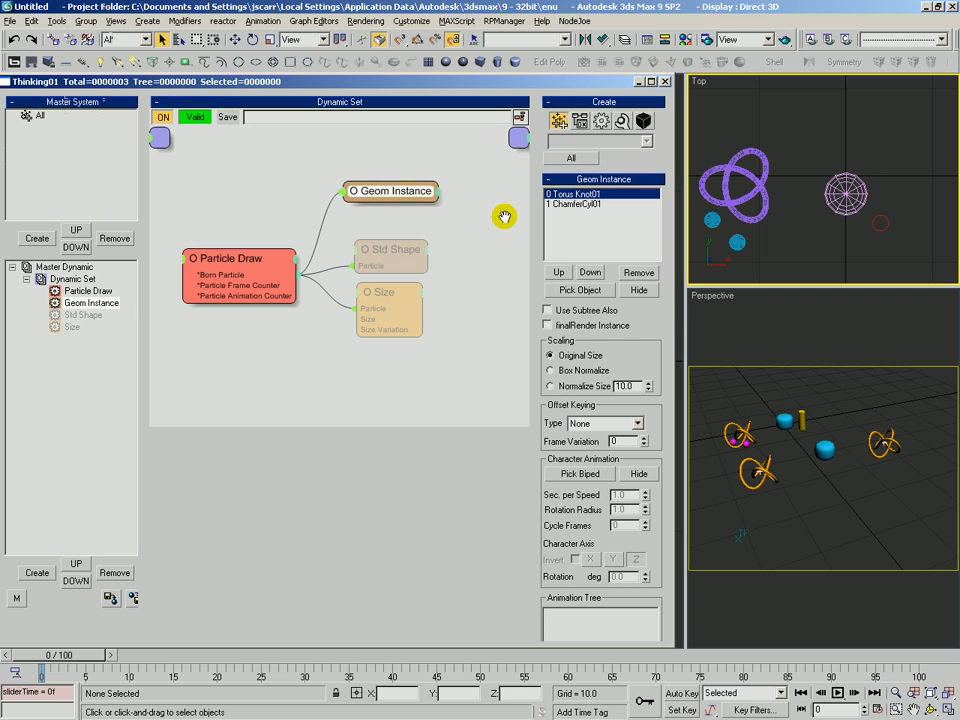
click(568, 312)
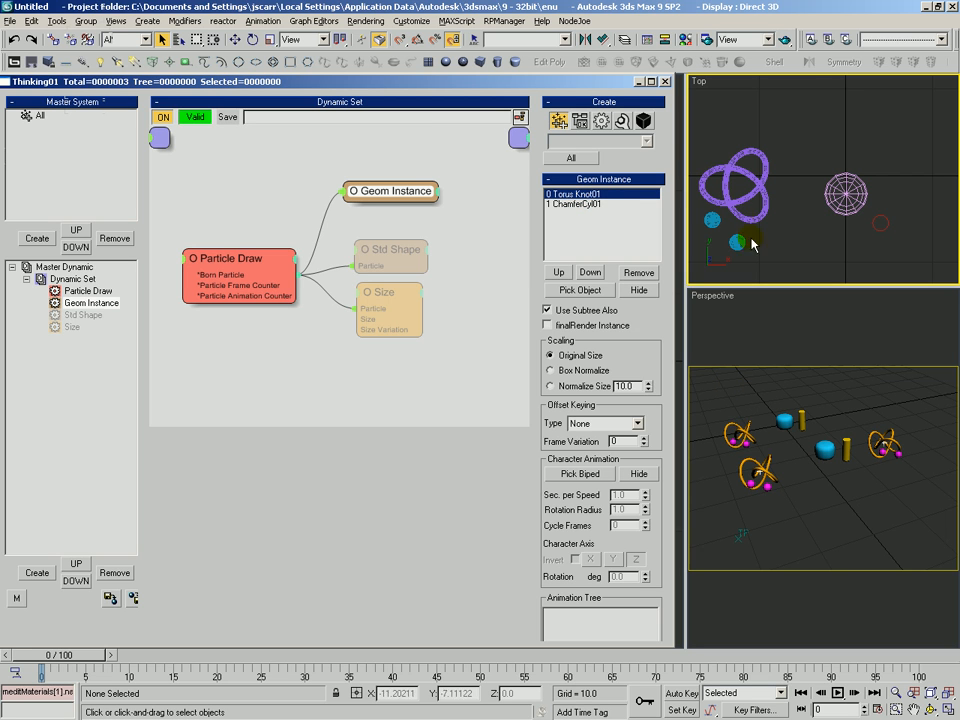
Quick-render the Perspective view at frame 0 to check the materials on the instanced hierarchies, and close the render.
click(58, 656)
key(shift+q)
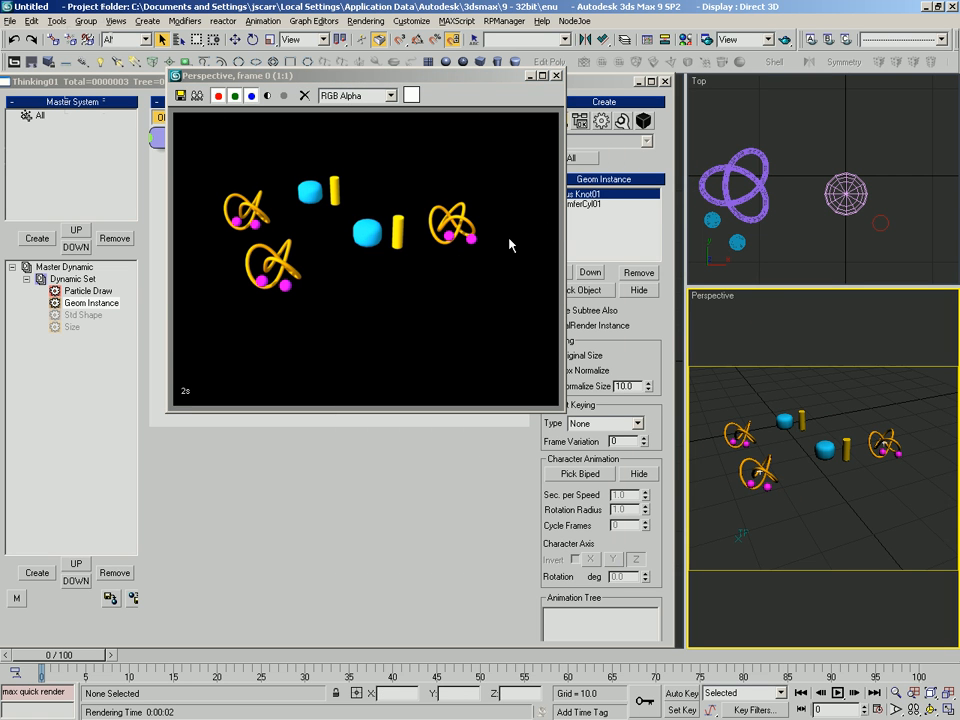
click(556, 75)
Create a large plane beside the chamfer cylinder with two small planes below it, and link the small planes to the large one.
key(alt+z)
drag(812, 138, 786, 156)
click(428, 62)
drag(860, 164, 892, 194)
key(q)
key(l)
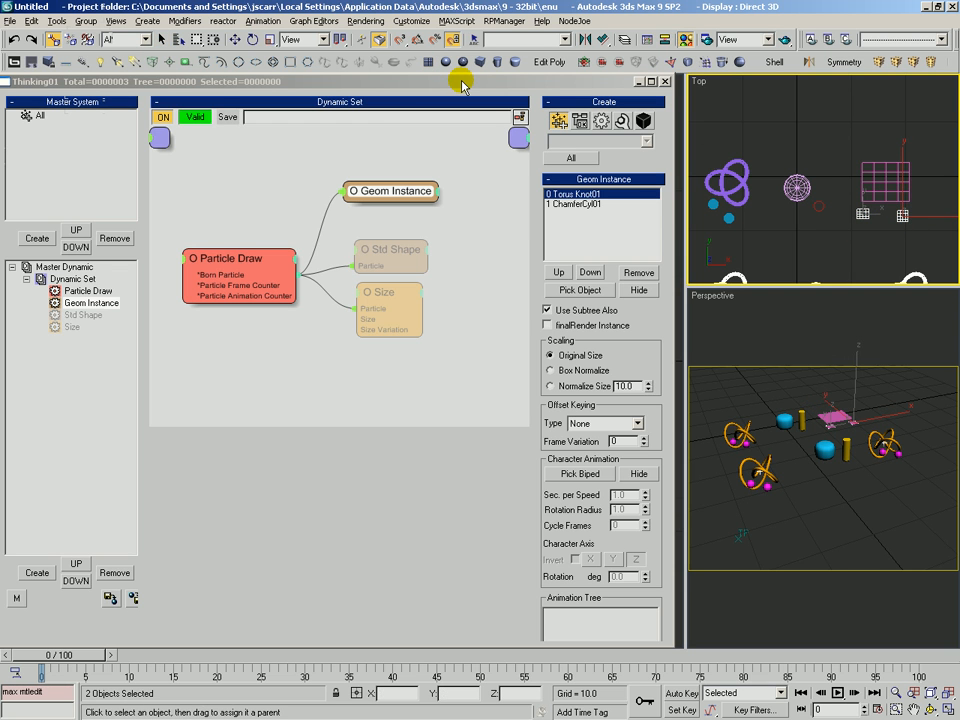
Assign the magenta 14 - Default material to the large plane.
key(m)
click(886, 182)
click(462, 207)
click(455, 292)
Assign the yellow 20 - Default material to the left small plane and the blue 13 - Default material to the right one.
key(q)
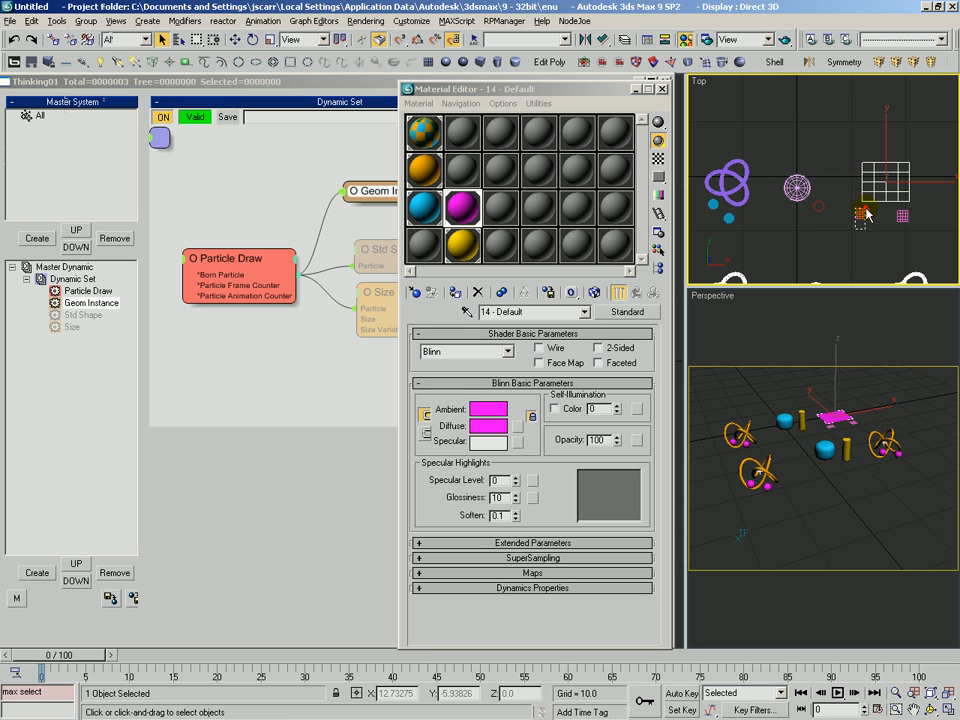
click(866, 214)
click(462, 244)
click(455, 292)
key(q)
click(902, 216)
click(423, 207)
click(455, 292)
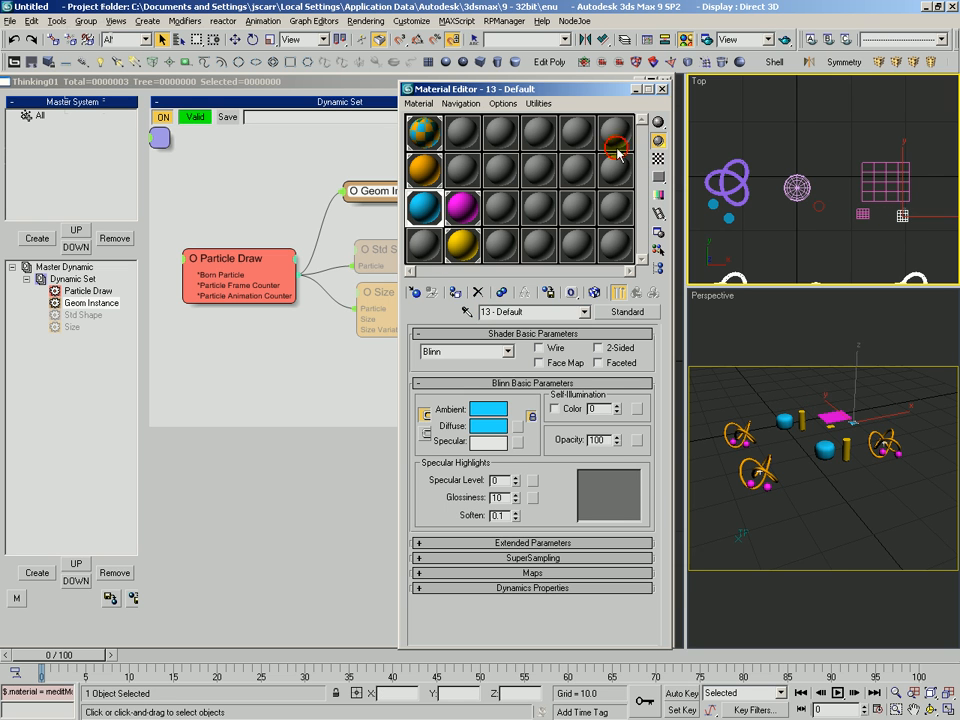
click(662, 89)
Add the large plane, Plane01, to the Geom Instance object list and inspect its instance in the Perspective view.
click(776, 100)
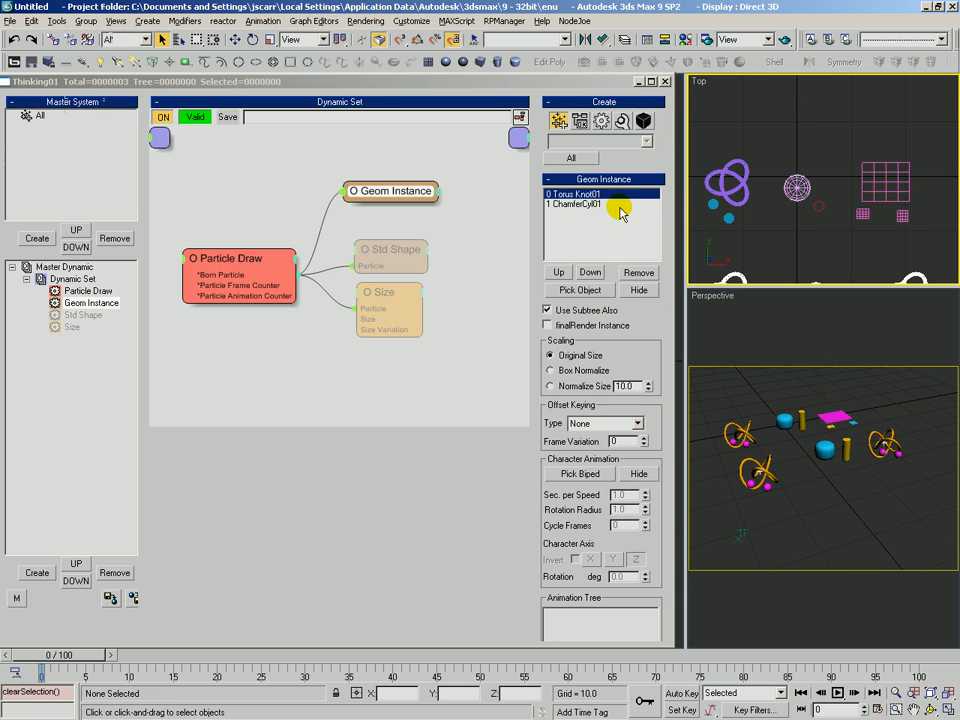
click(568, 290)
click(873, 191)
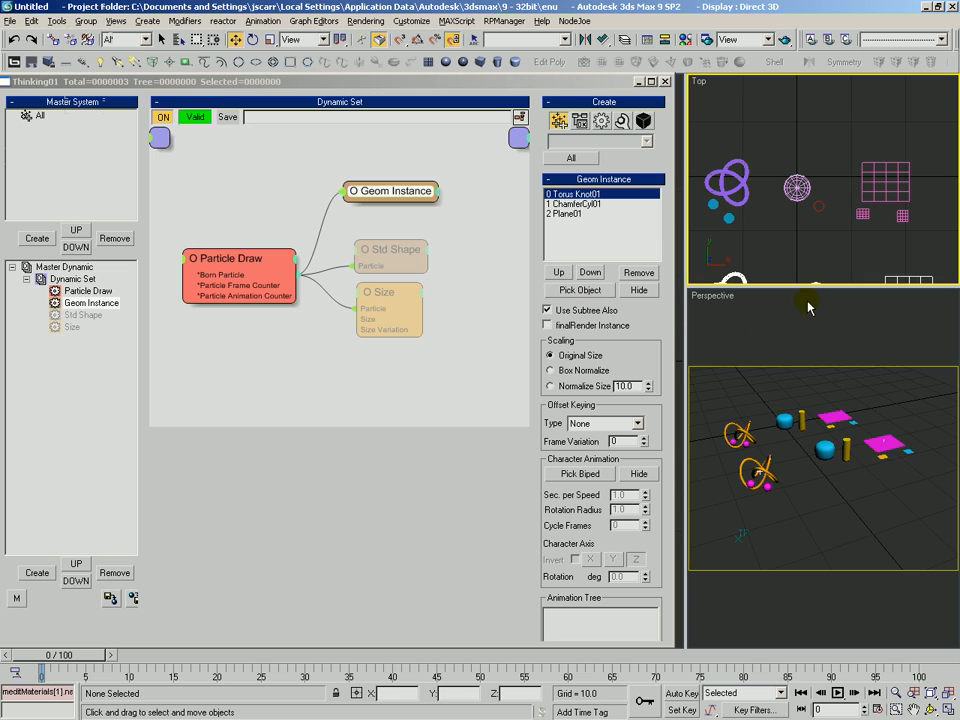
click(871, 403)
middle_drag(811, 412, 865, 438)
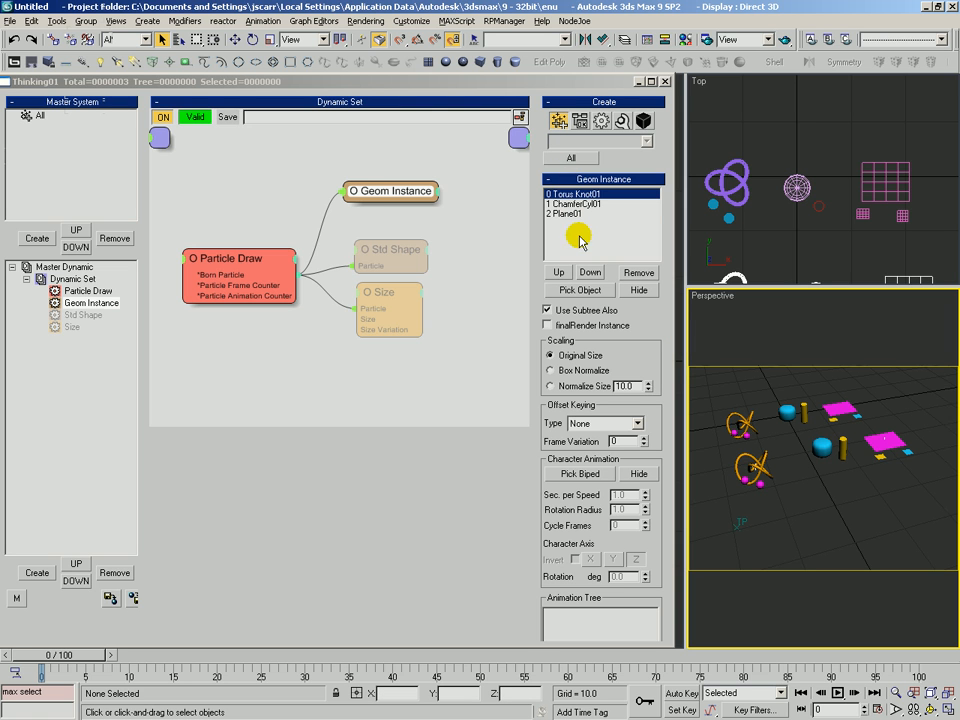
Render the Perspective view to check the materials on the instanced objects and their linked subtrees.
middle_drag(807, 407, 815, 415)
alt+middle_drag(810, 452, 799, 465)
key(shift+q)
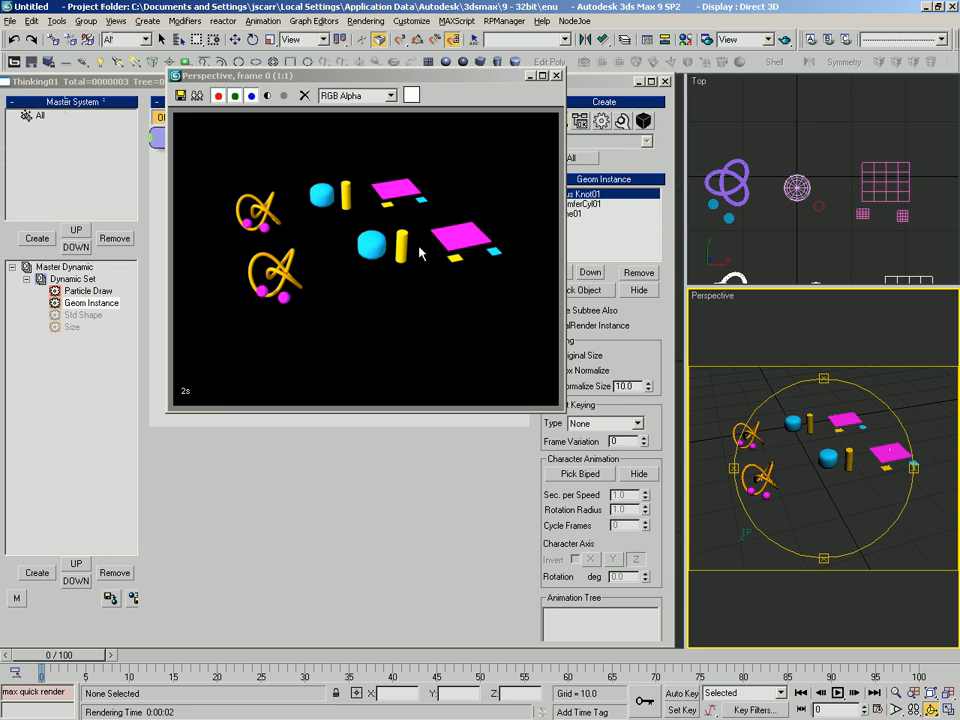
click(538, 76)
drag(819, 470, 898, 456)
key(q)
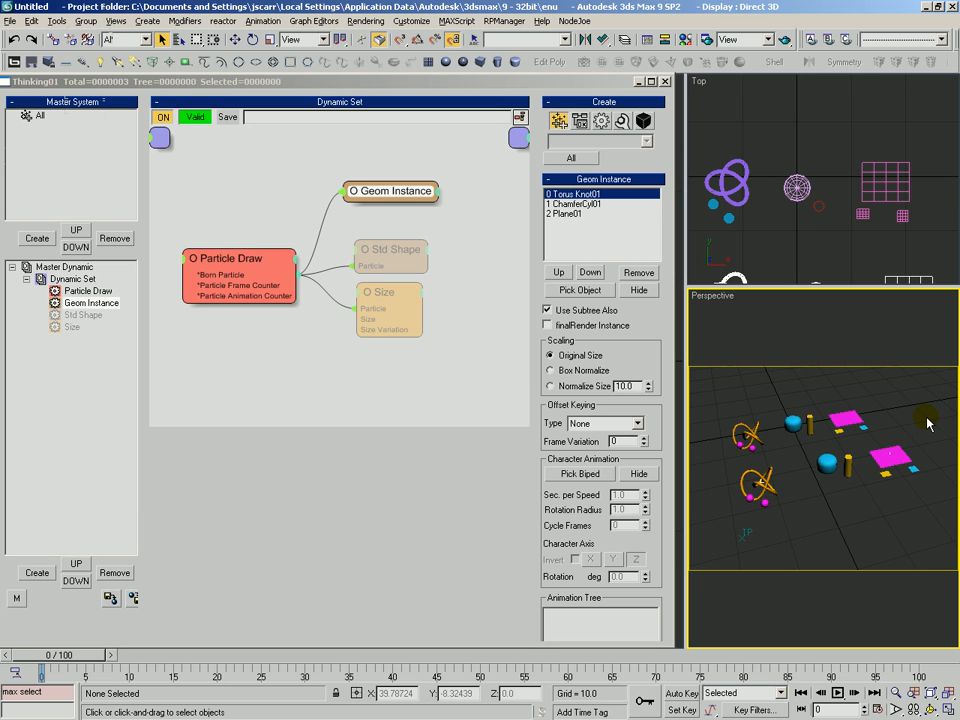
Switch the Perspective view to wireframe display.
key(F3)
key(alt+z)
drag(824, 468, 822, 447)
Choose the Particle ID option for the Master Dynamic and return to the Geom Instance settings.
click(70, 266)
click(600, 141)
click(565, 214)
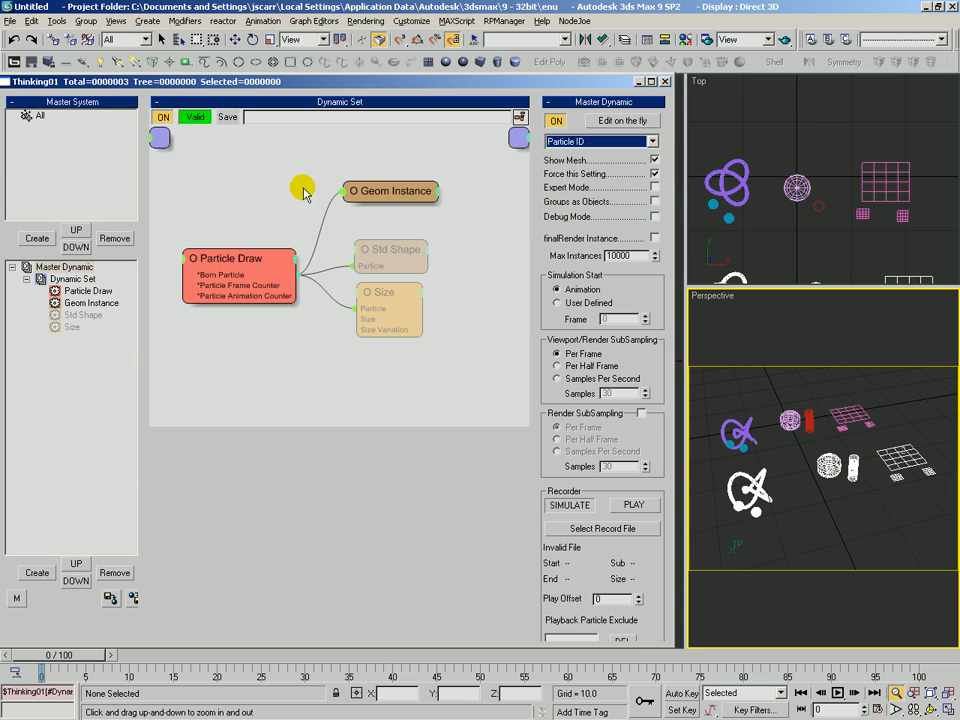
click(152, 122)
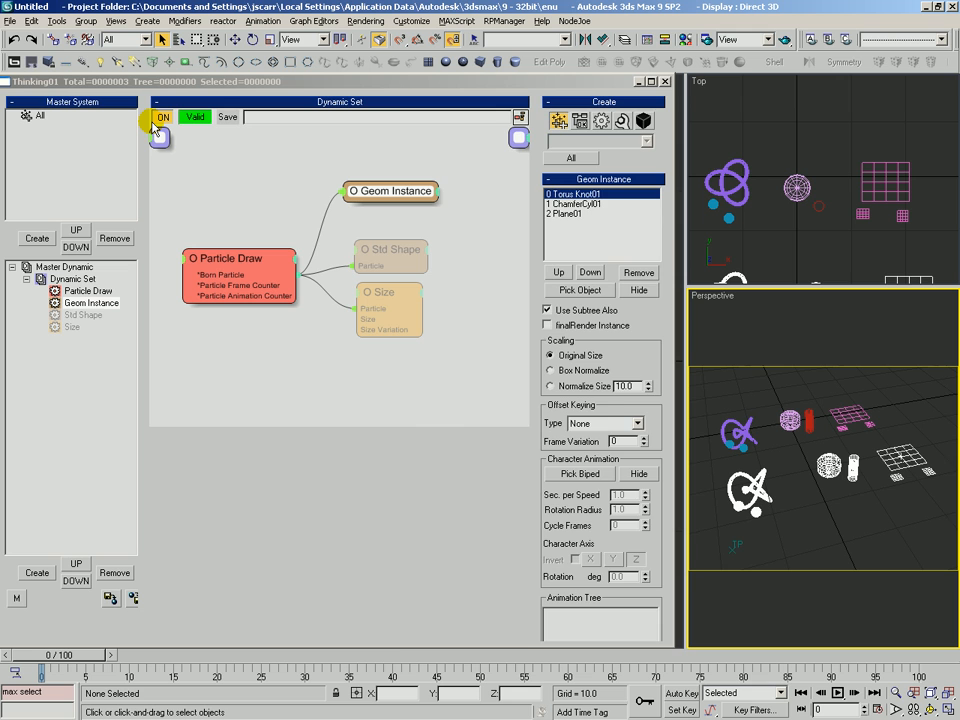
Examine the Multi_Thinking01 material in the Material Editor, including its StdShape sub-material, and return to its sub-material list.
key(m)
click(424, 138)
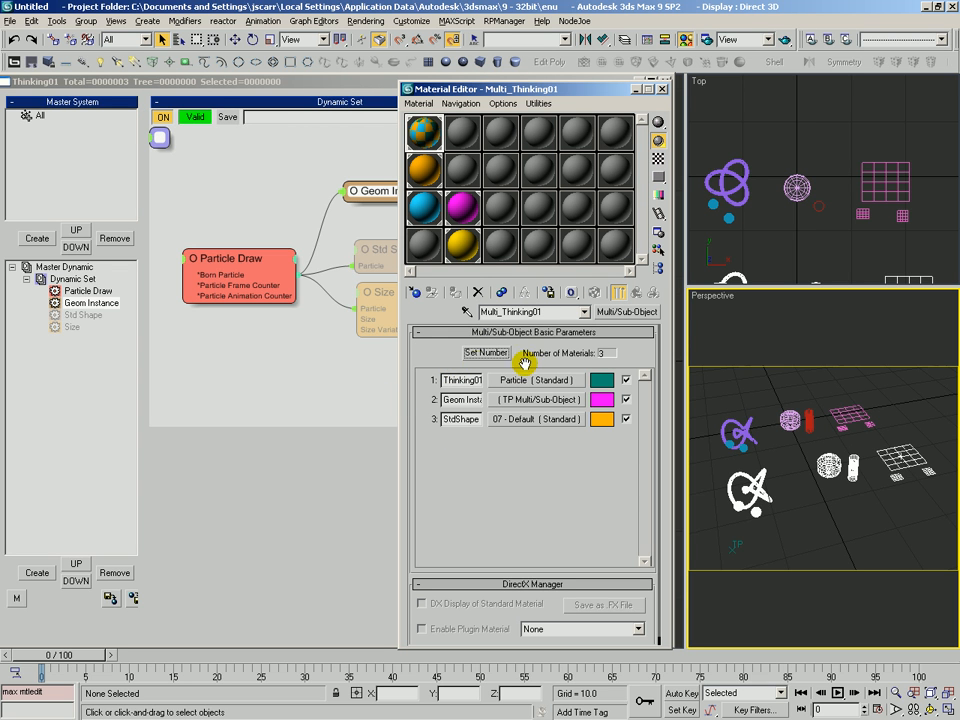
drag(460, 419, 482, 419)
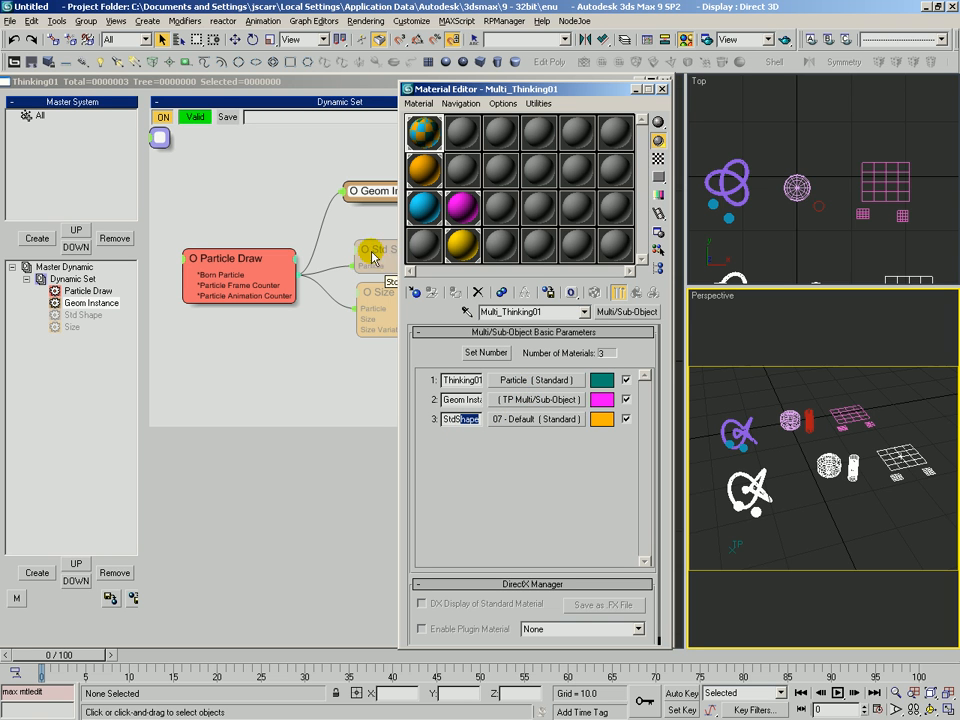
click(537, 419)
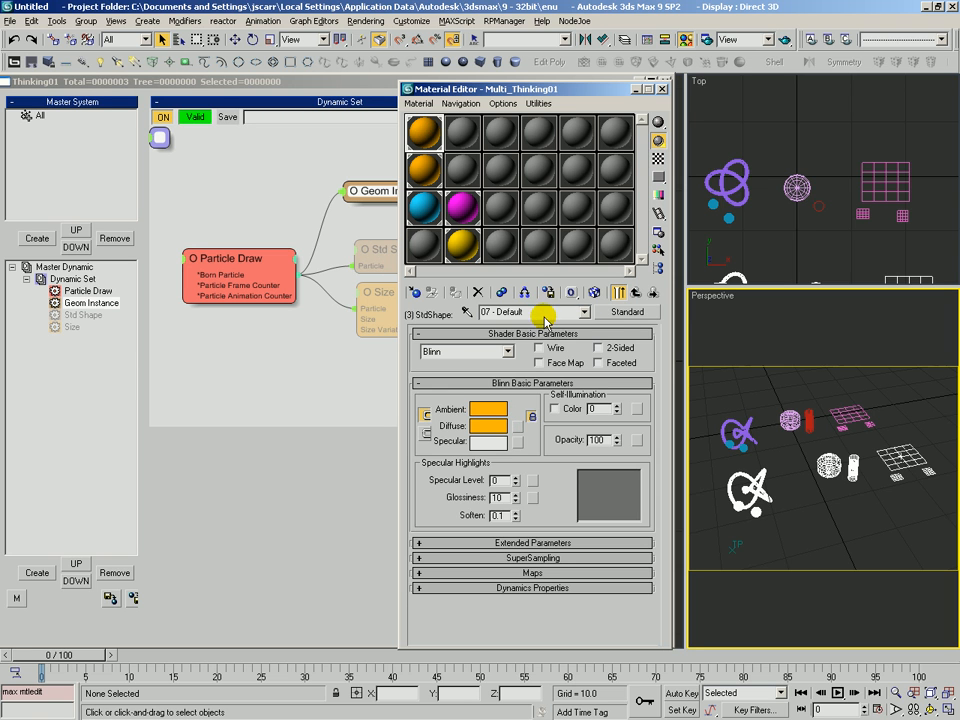
click(634, 293)
Examine the three nested TP Multi/Sub-Object materials inside the Geom Instance sub-material and return to the Multi_Thinking01 level.
click(521, 400)
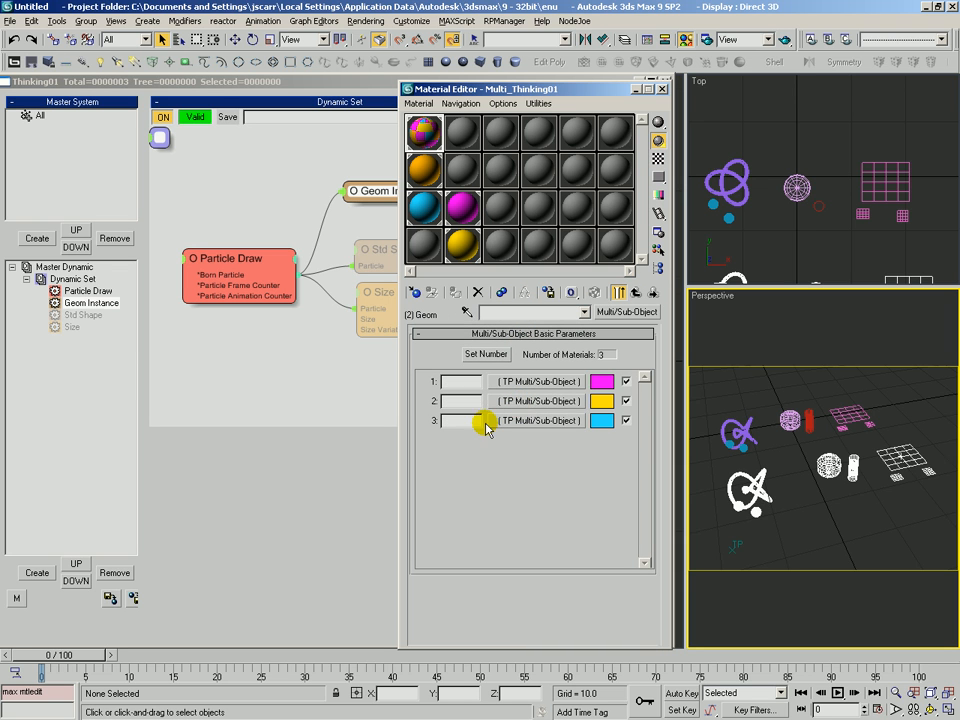
click(545, 381)
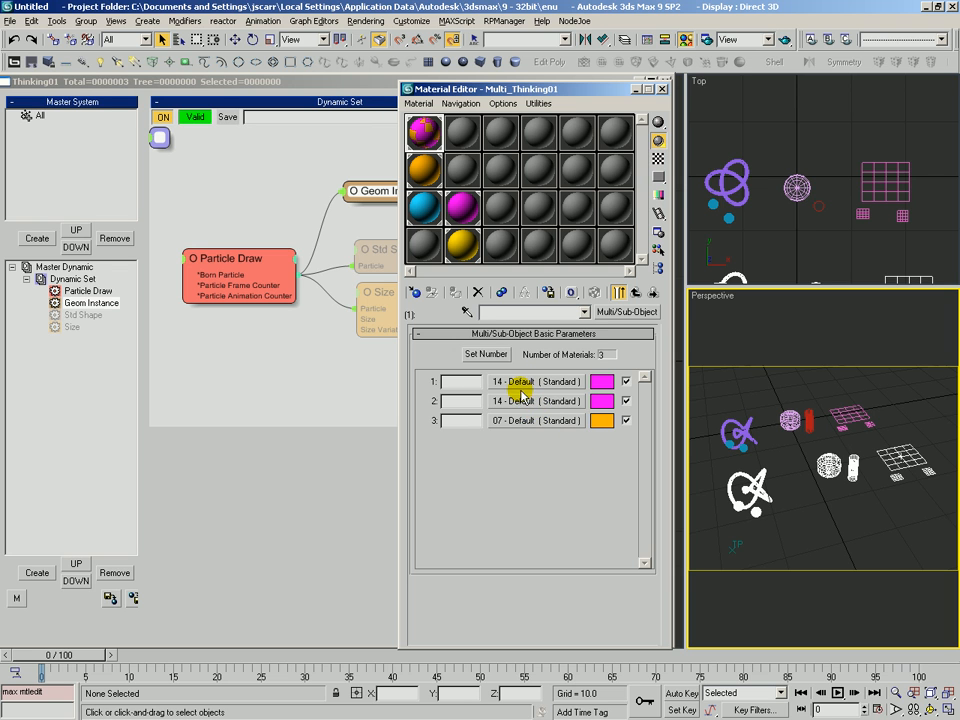
click(619, 292)
click(541, 401)
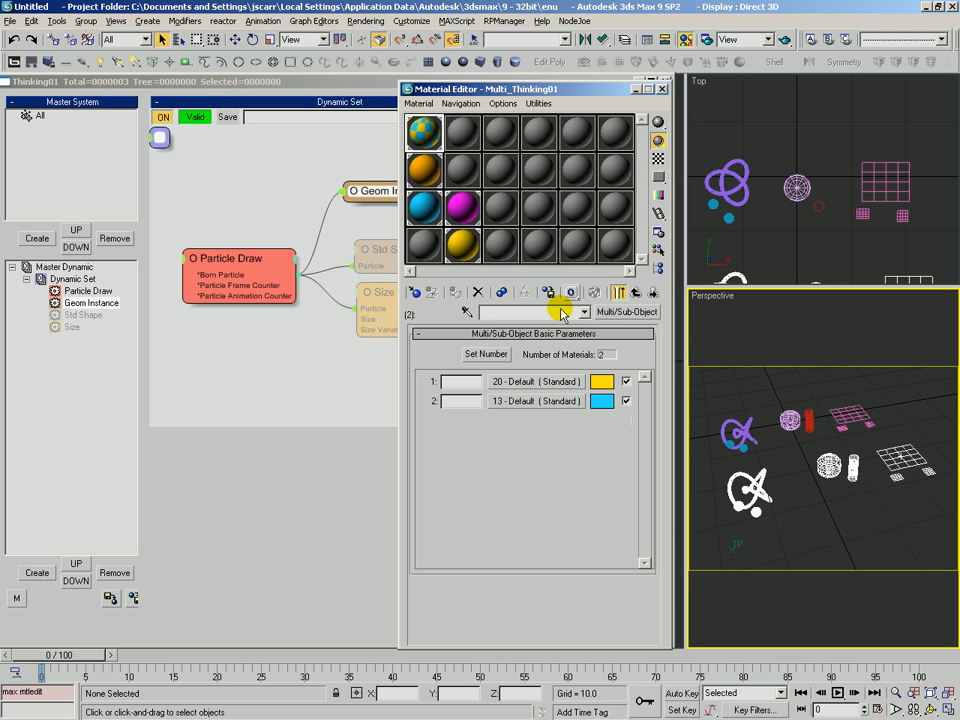
click(619, 292)
click(530, 421)
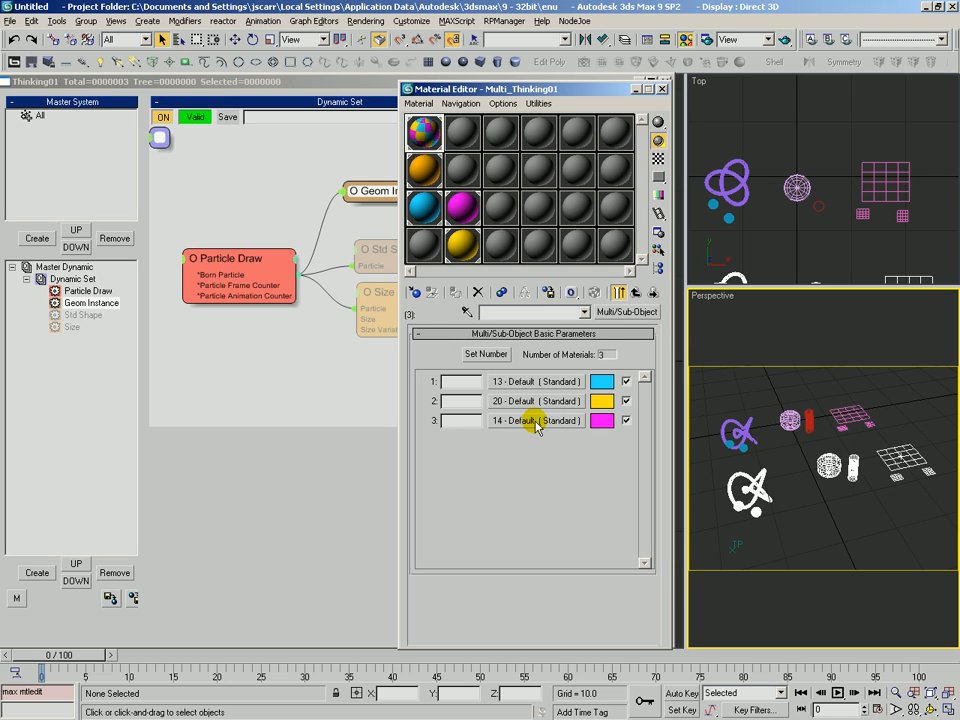
click(633, 292)
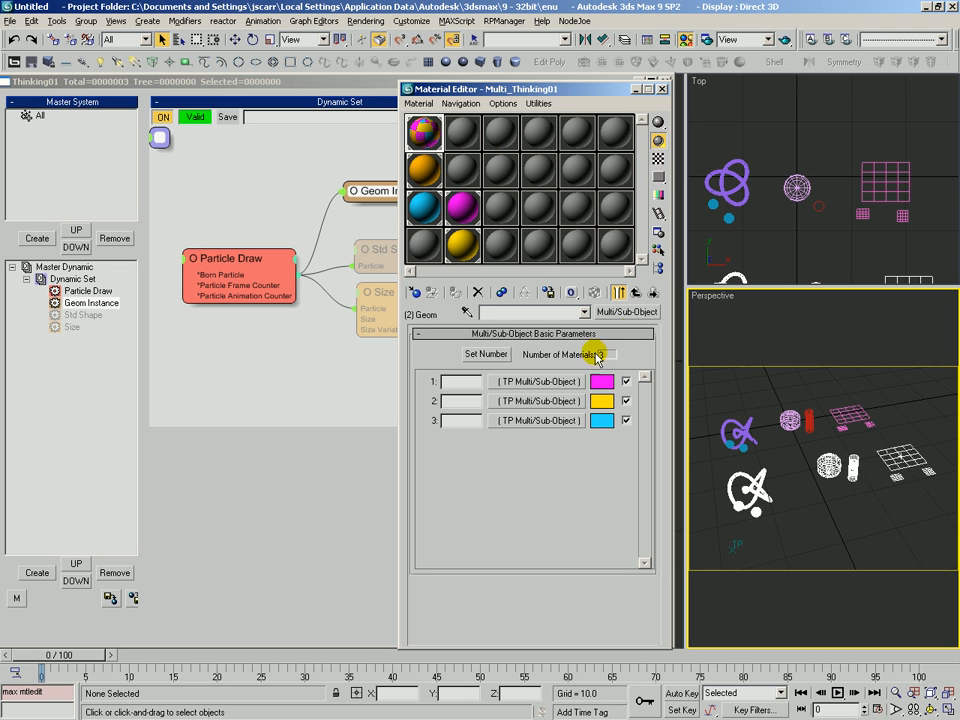
click(597, 293)
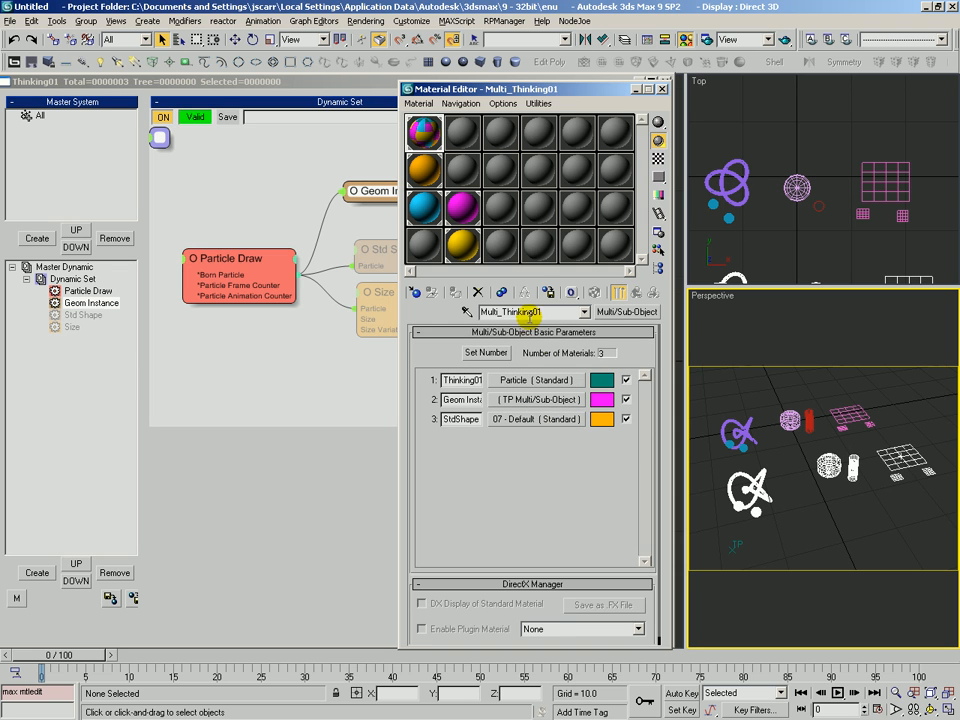